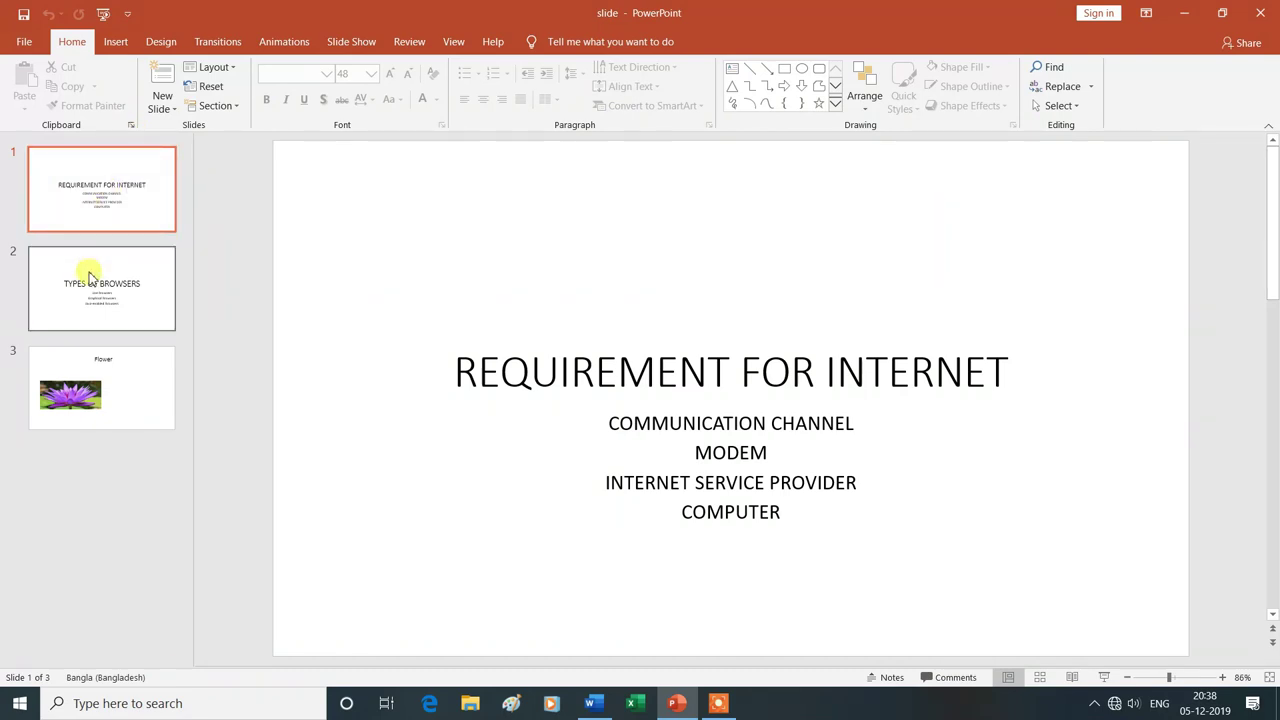
Step: Show the Clipboard pane and cut the COMMUNICATION CHANNEL line from slide 1
left_click(132, 126)
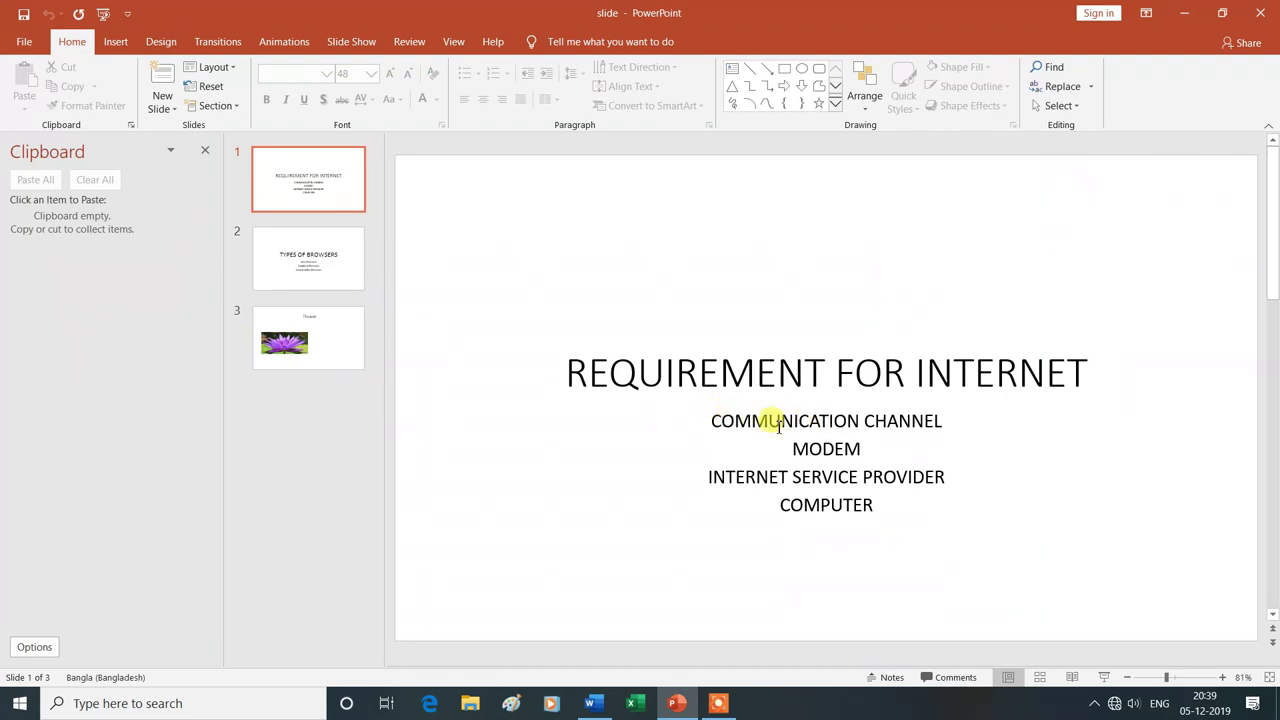
left_click_drag(701, 420, 929, 424)
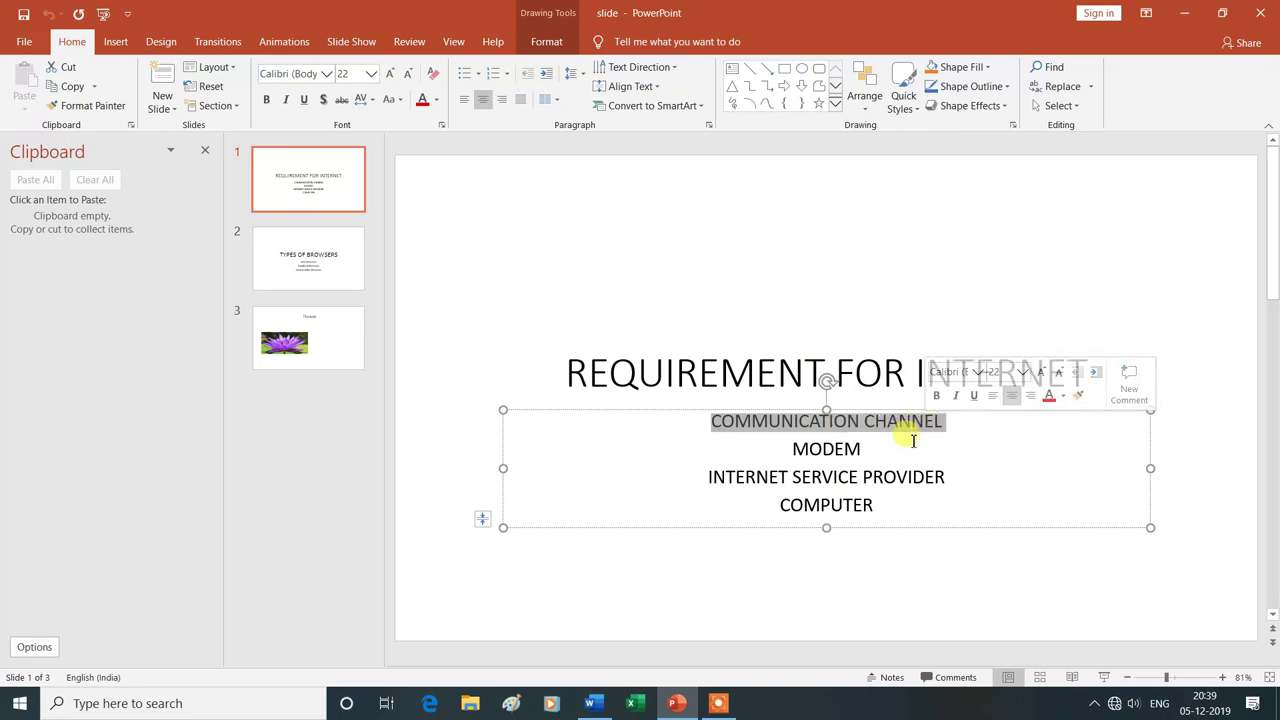
left_click(69, 74)
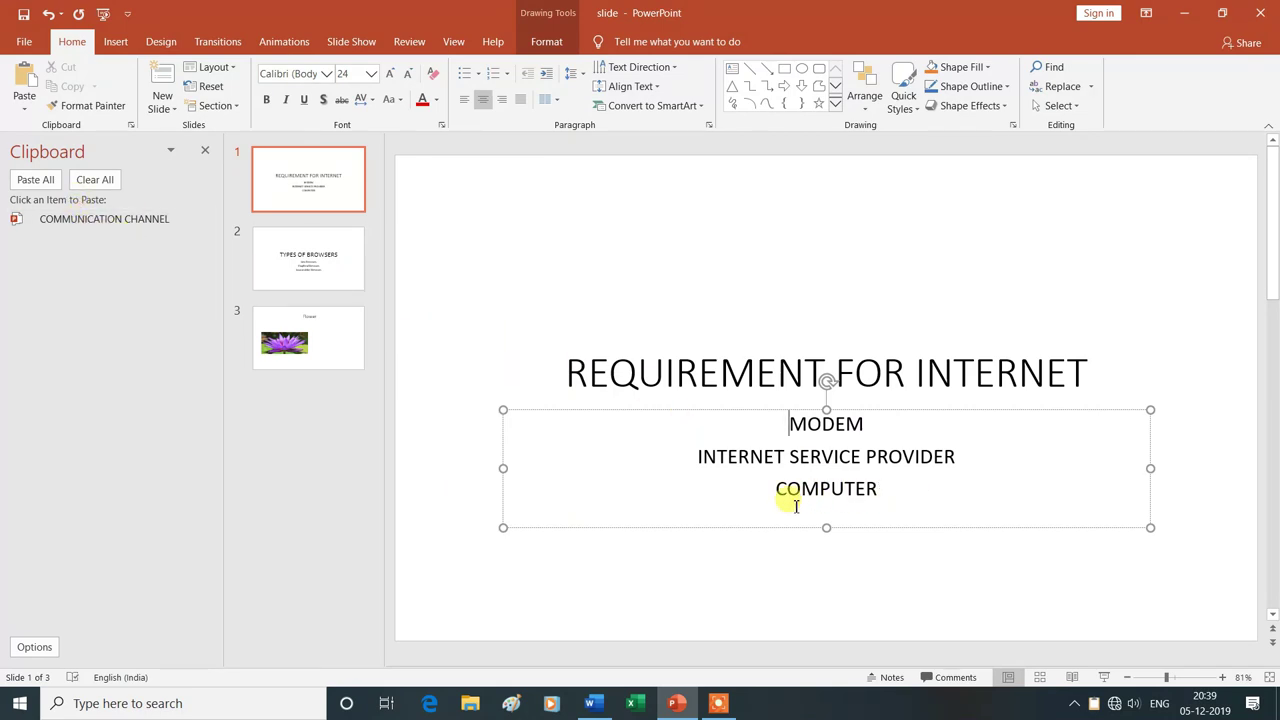
Step: Paste COMMUNICATION CHANNEL below COMPUTER, then copy MODEM and COMPUTER to the clipboard
left_click(724, 515)
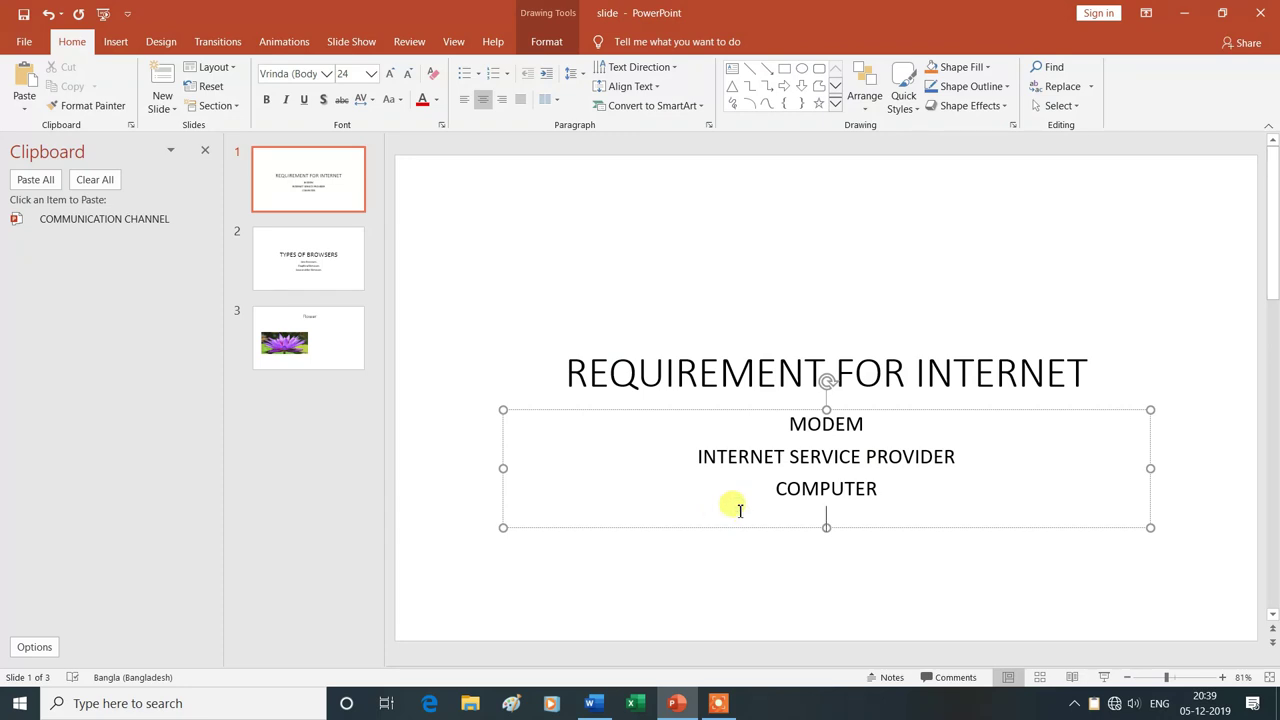
left_click(26, 77)
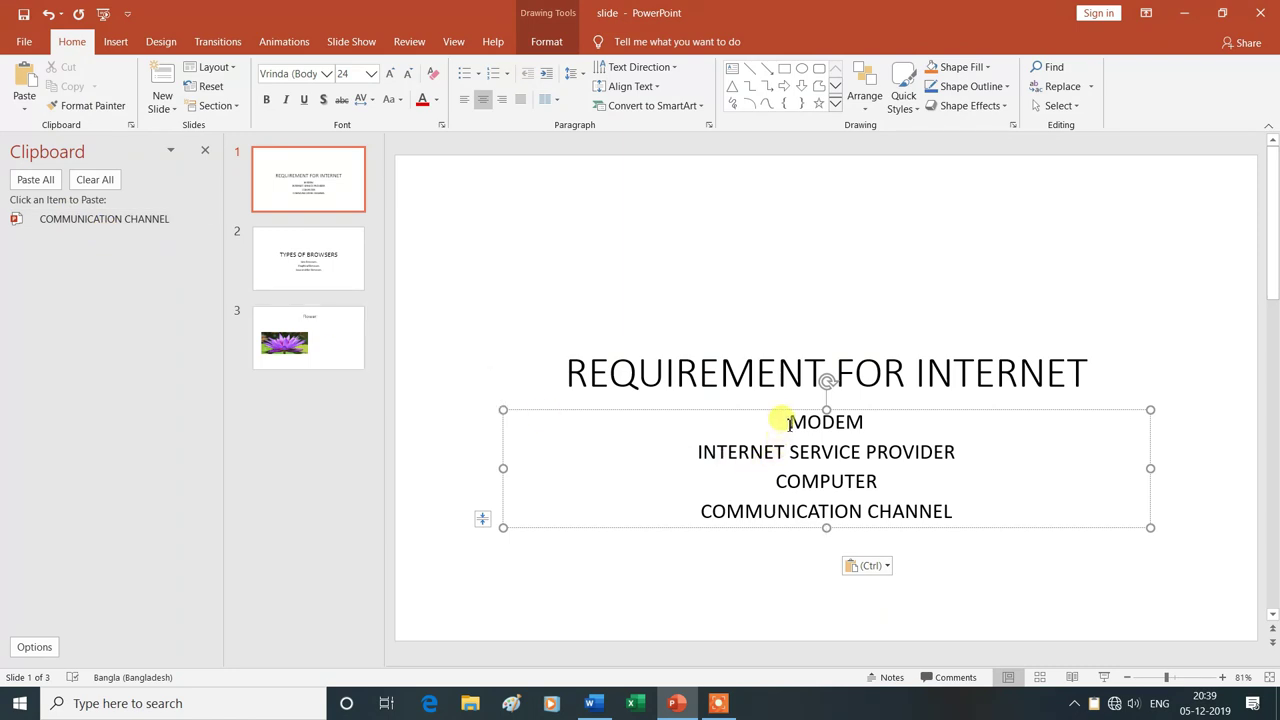
left_click_drag(787, 421, 866, 422)
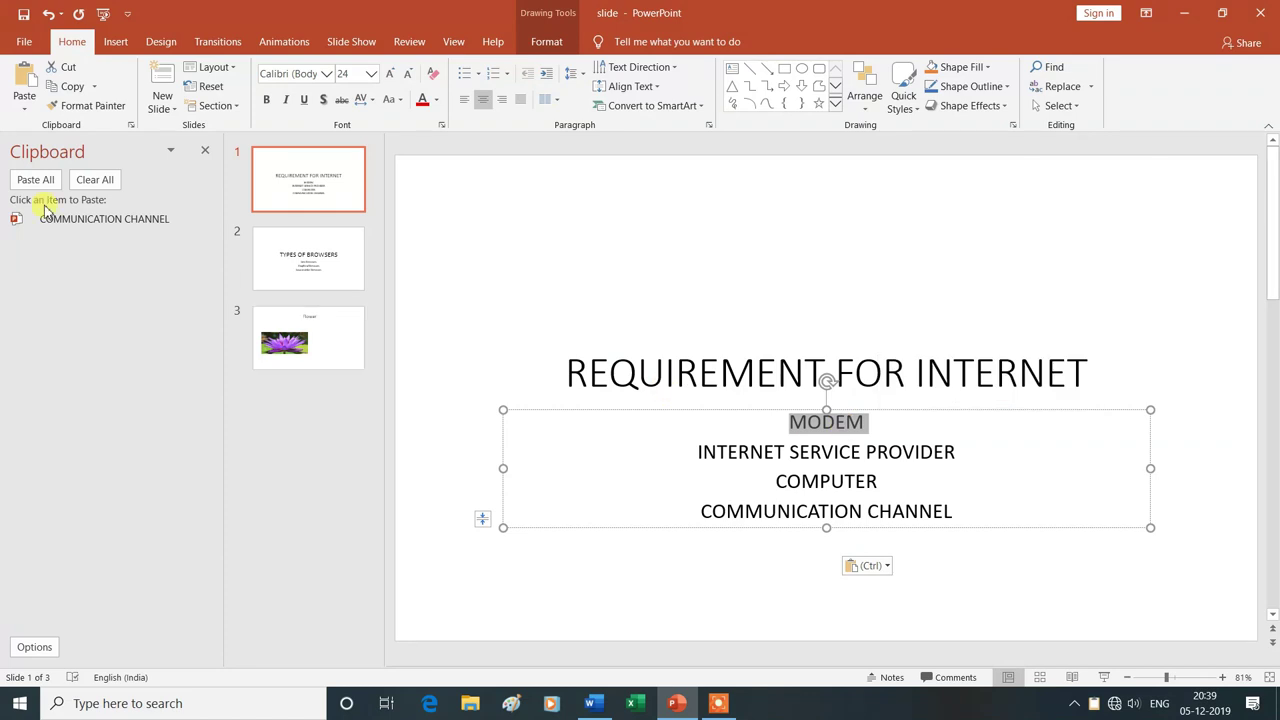
left_click(70, 88)
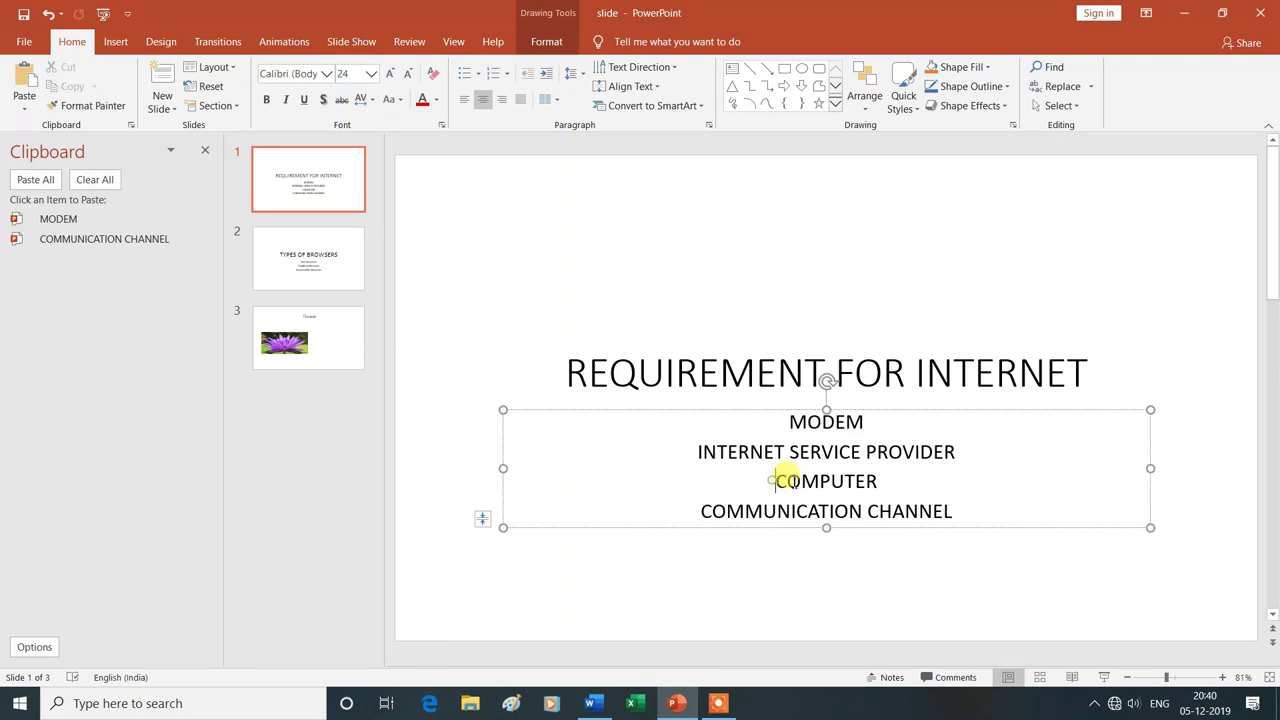
left_click_drag(775, 481, 880, 483)
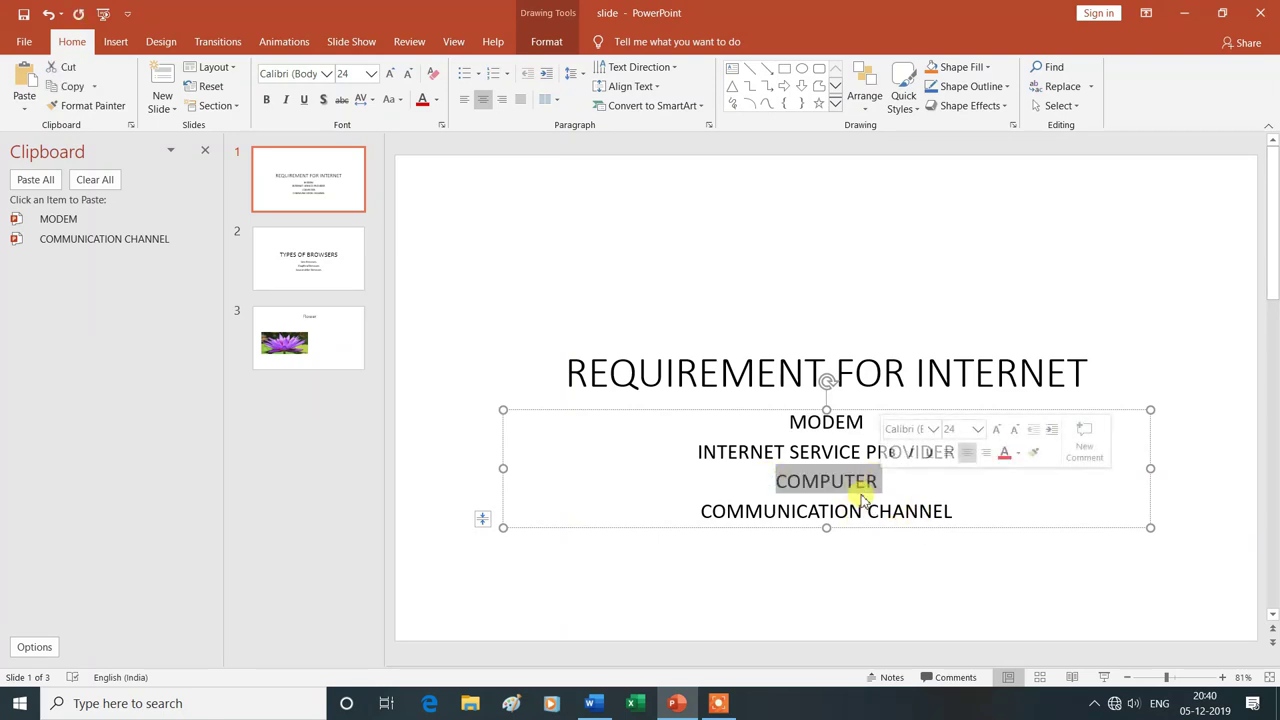
left_click(70, 86)
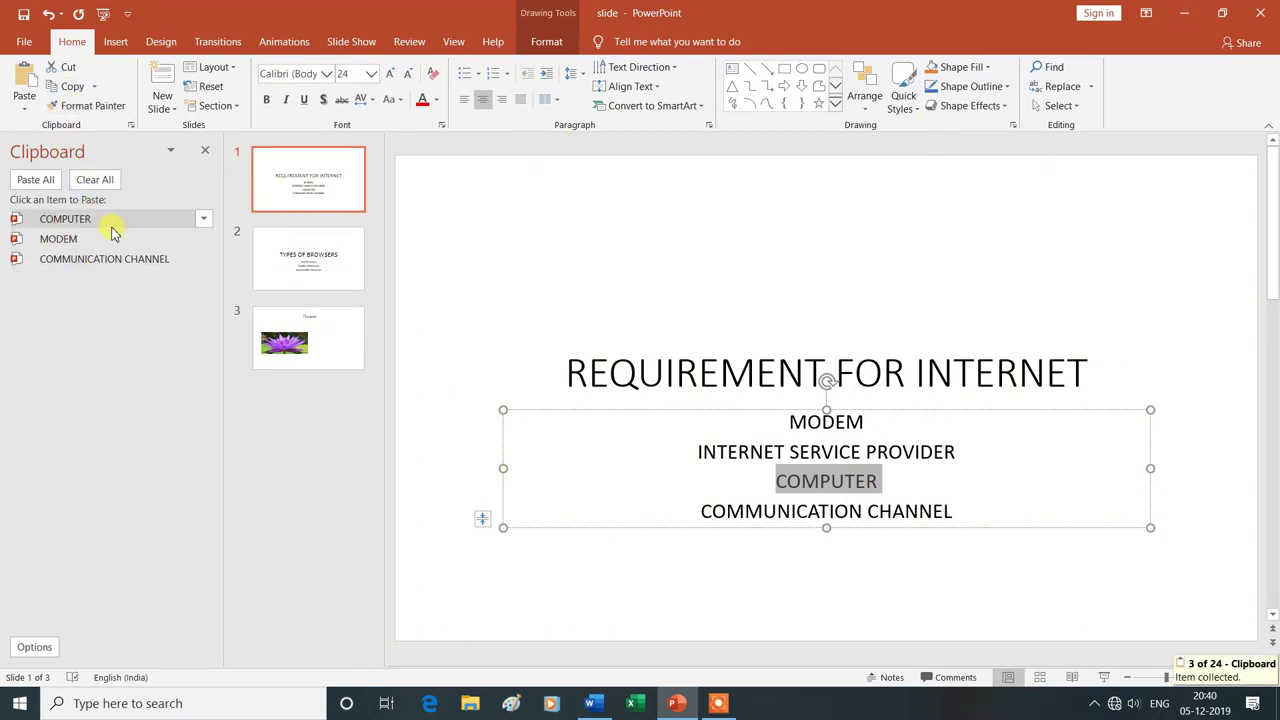
Step: Add COMPUTER as a new last line after COMMUNICATION CHANNEL
left_click(966, 514)
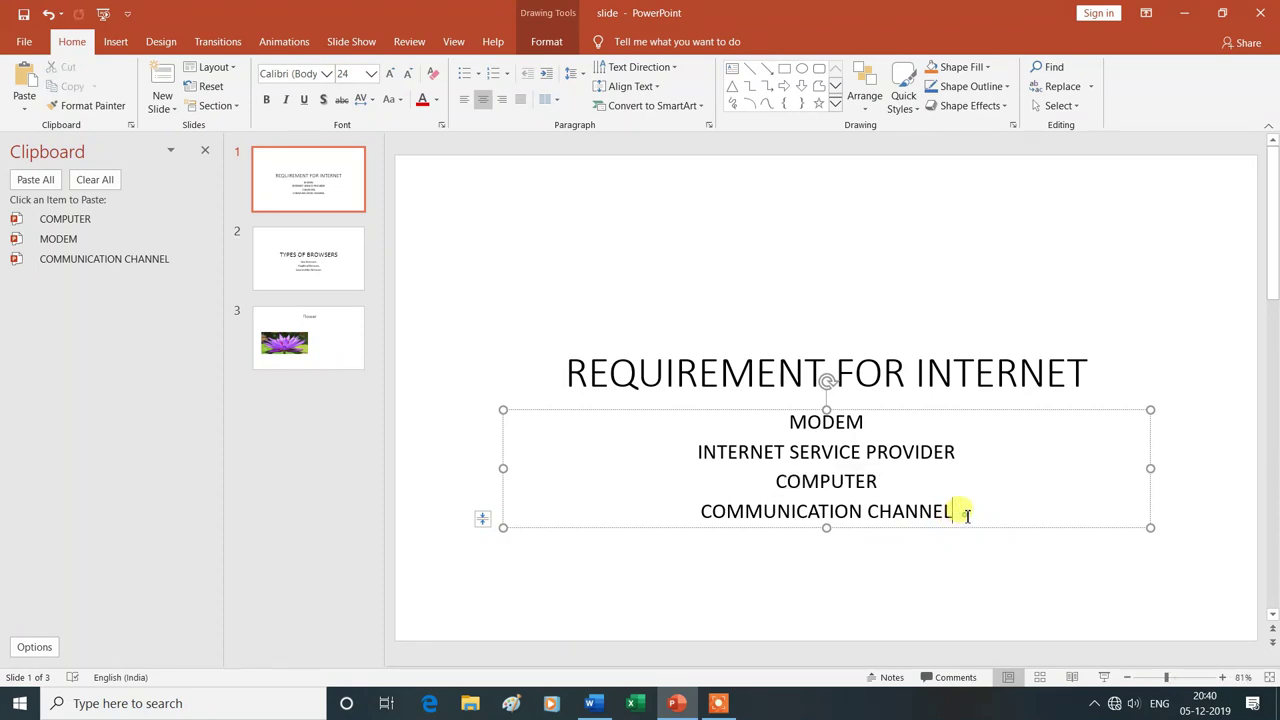
key("Return")
left_click(22, 85)
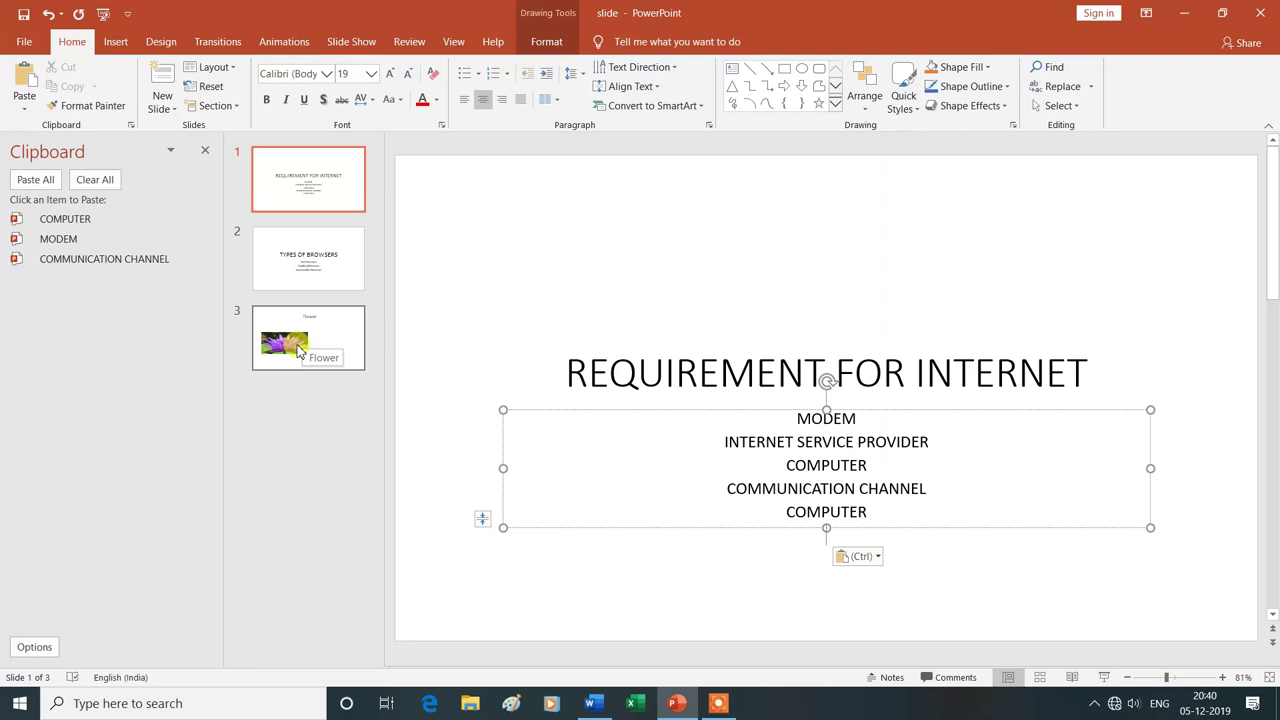
Step: Copy the lotus picture on slide 3, Flower, to the clipboard
left_click(297, 349)
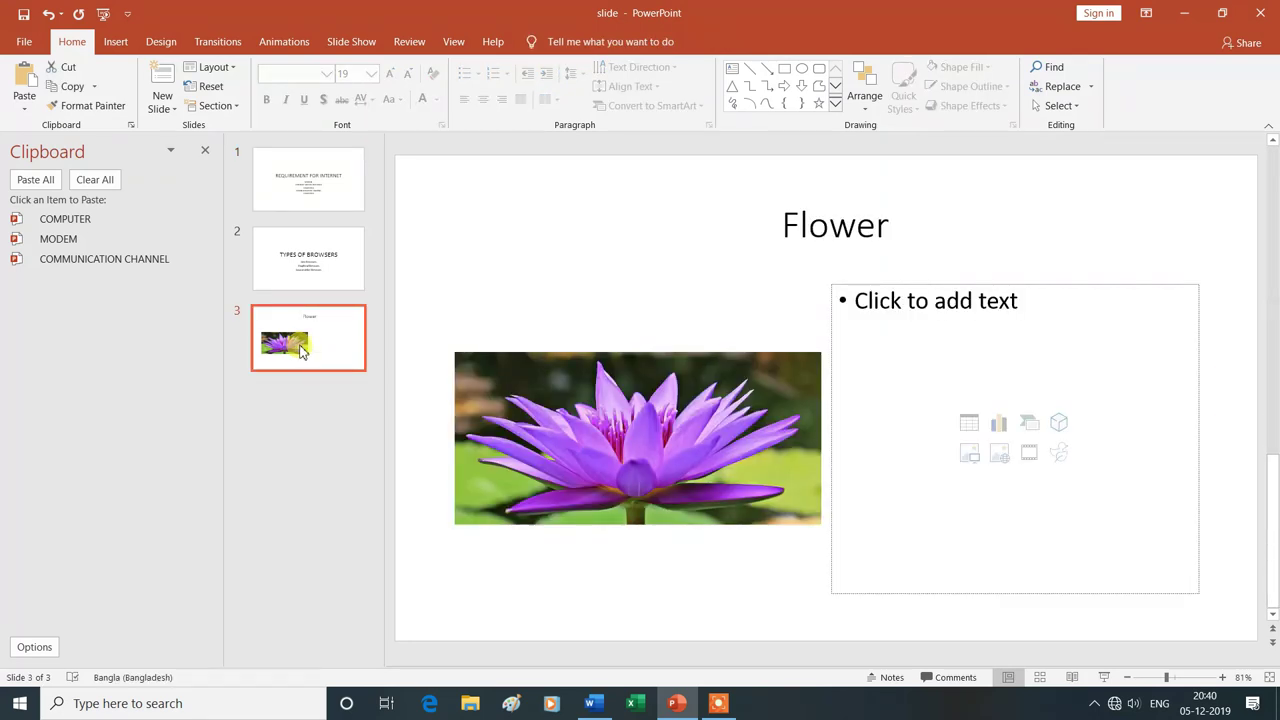
left_click(617, 443)
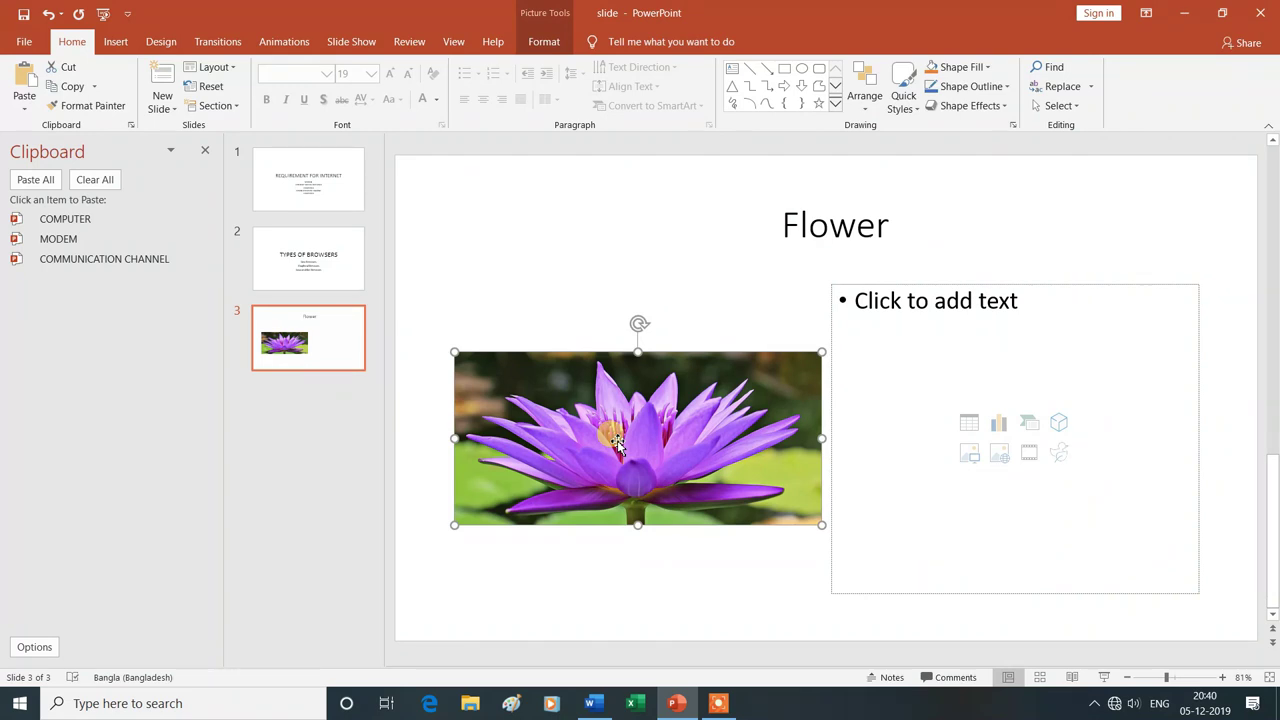
left_click(77, 91)
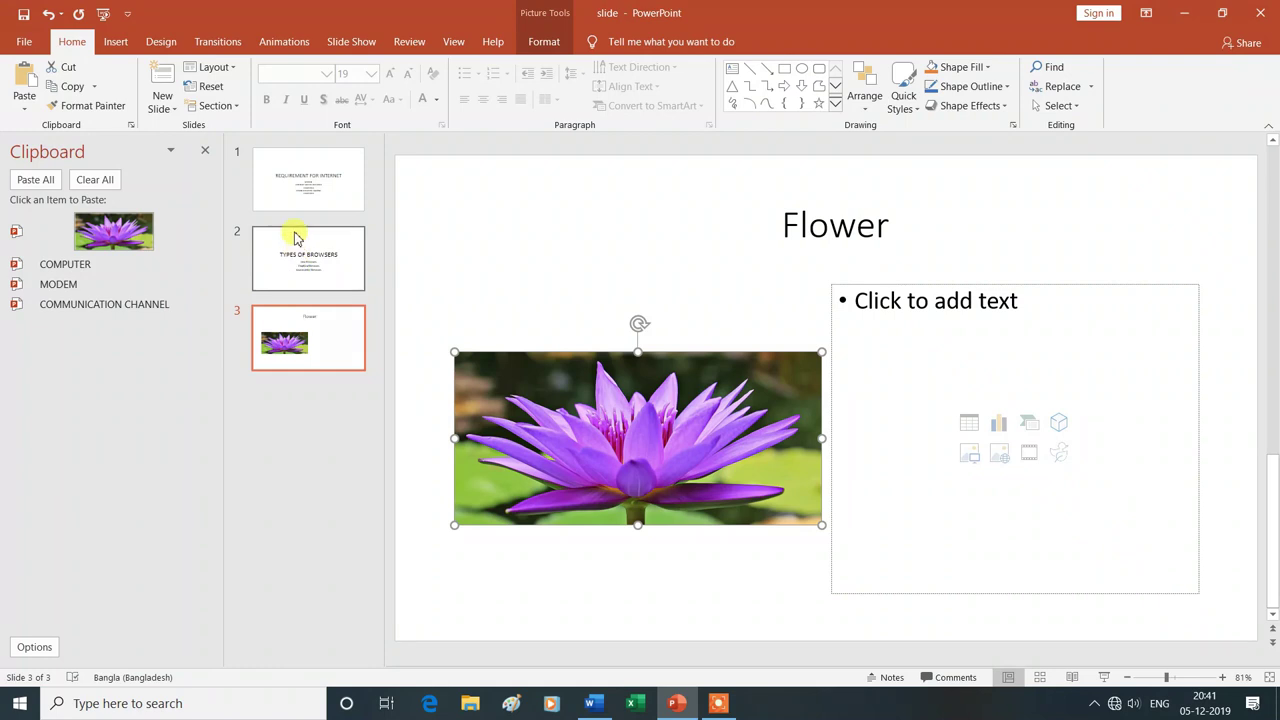
left_click(174, 110)
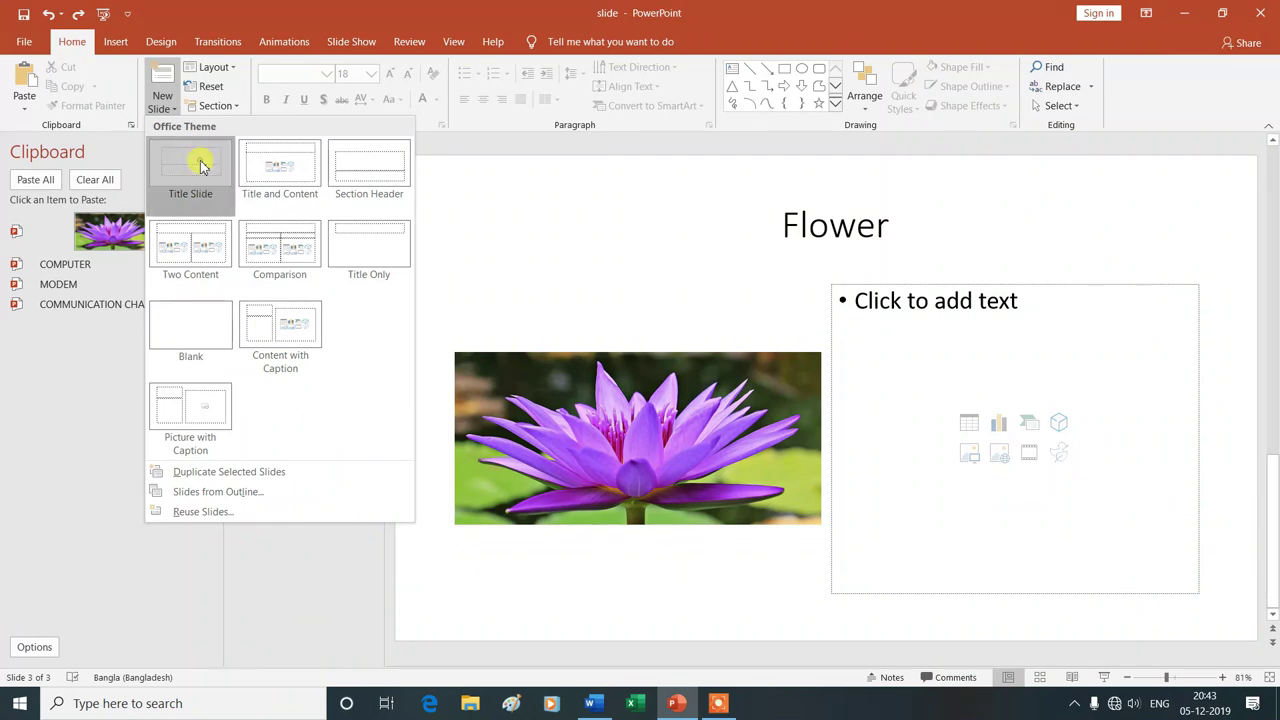
Step: Add a Title Slide slide 4 and paste the lotus picture onto it from the Clipboard pane
left_click(201, 165)
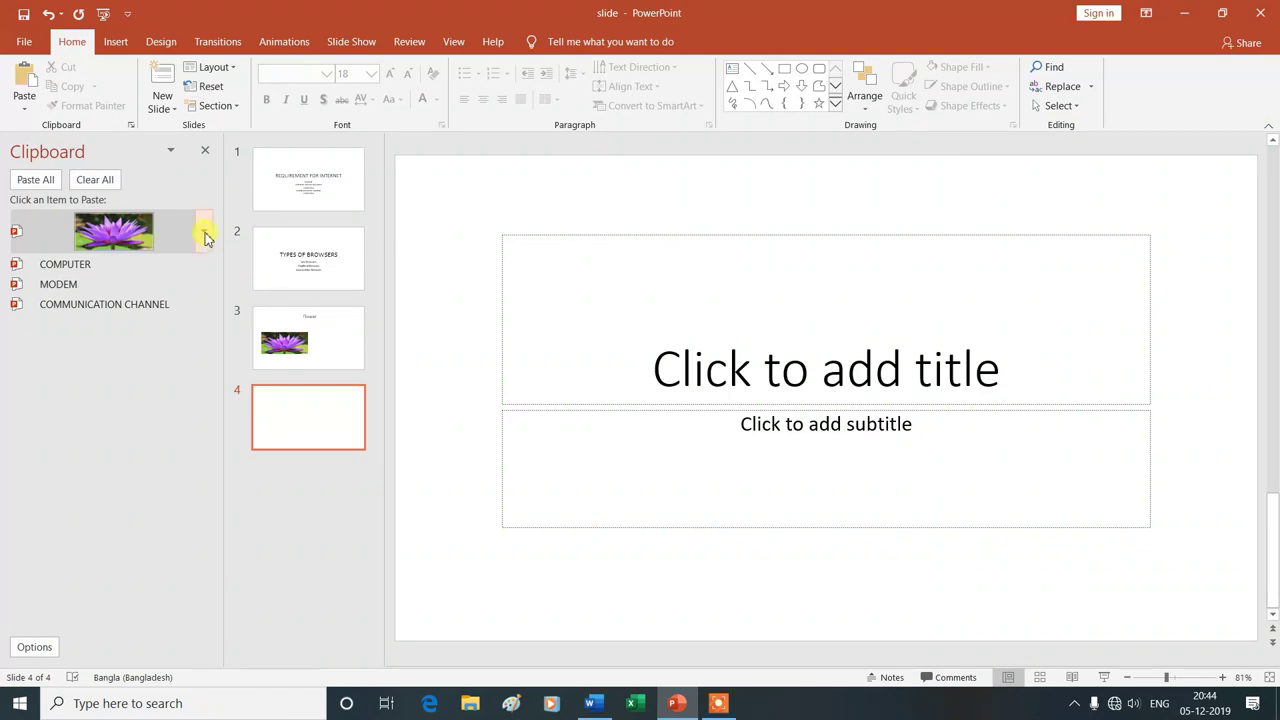
left_click(711, 374)
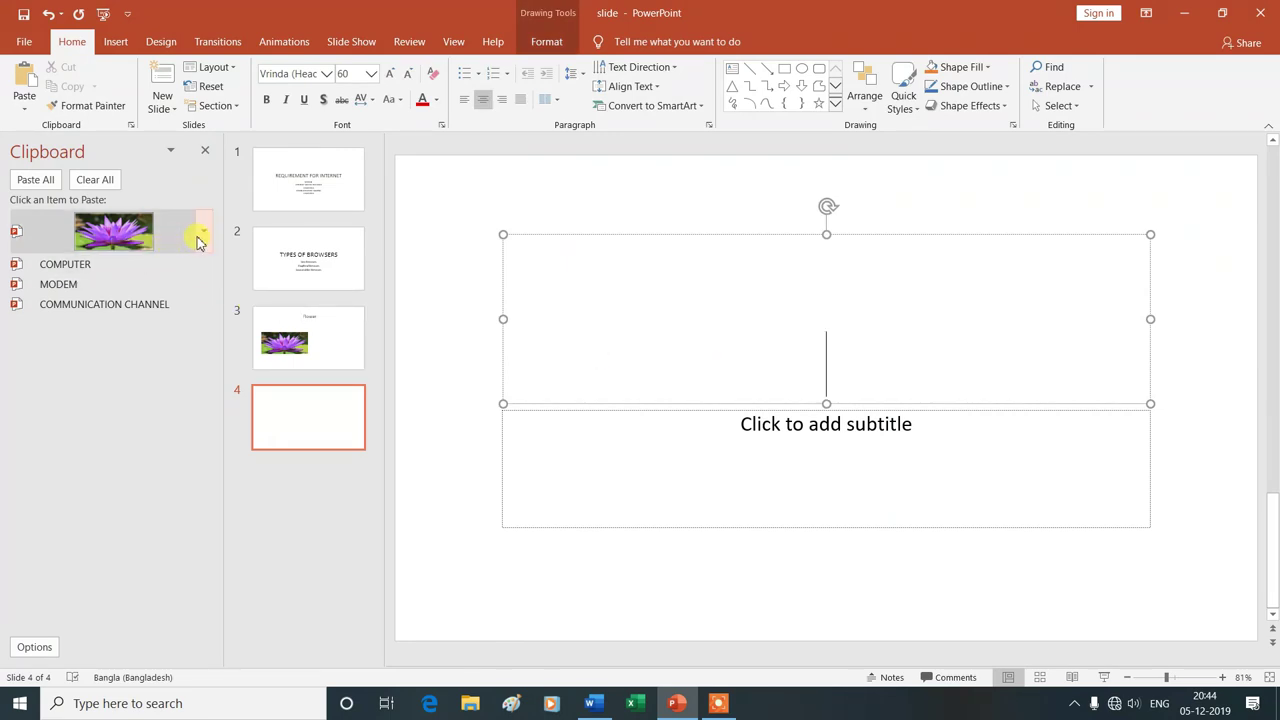
left_click(203, 236)
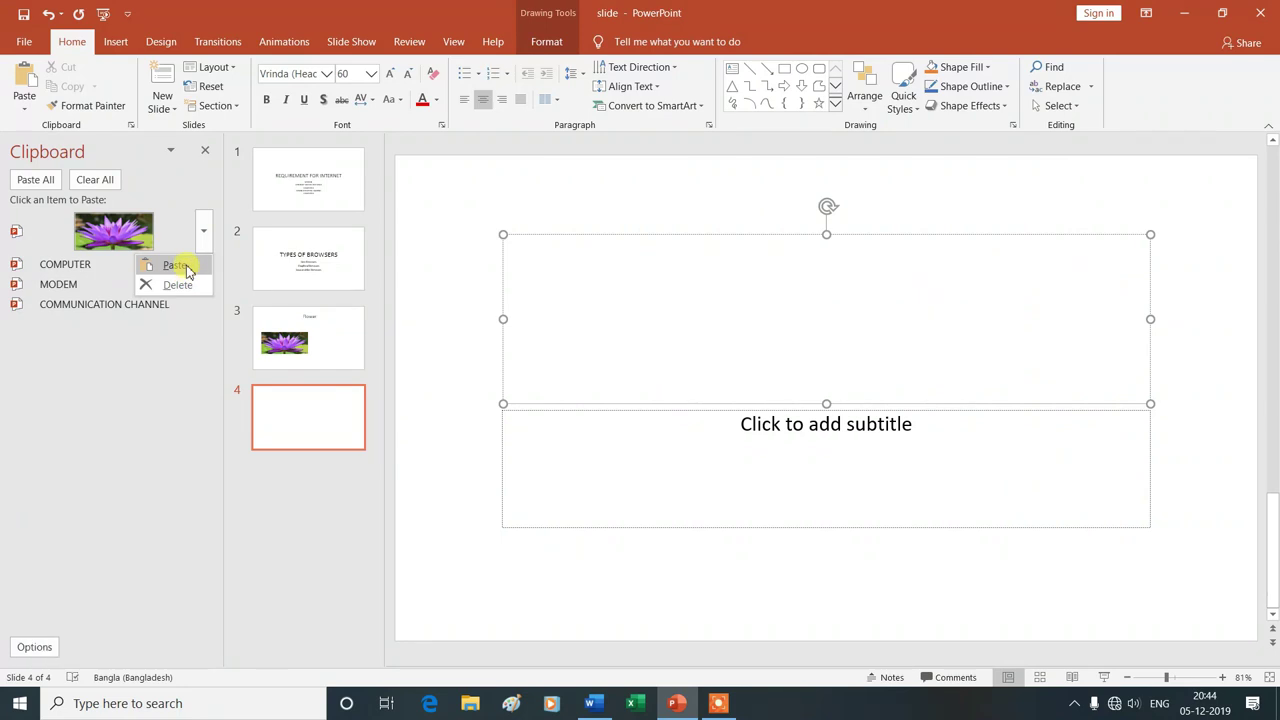
left_click(185, 267)
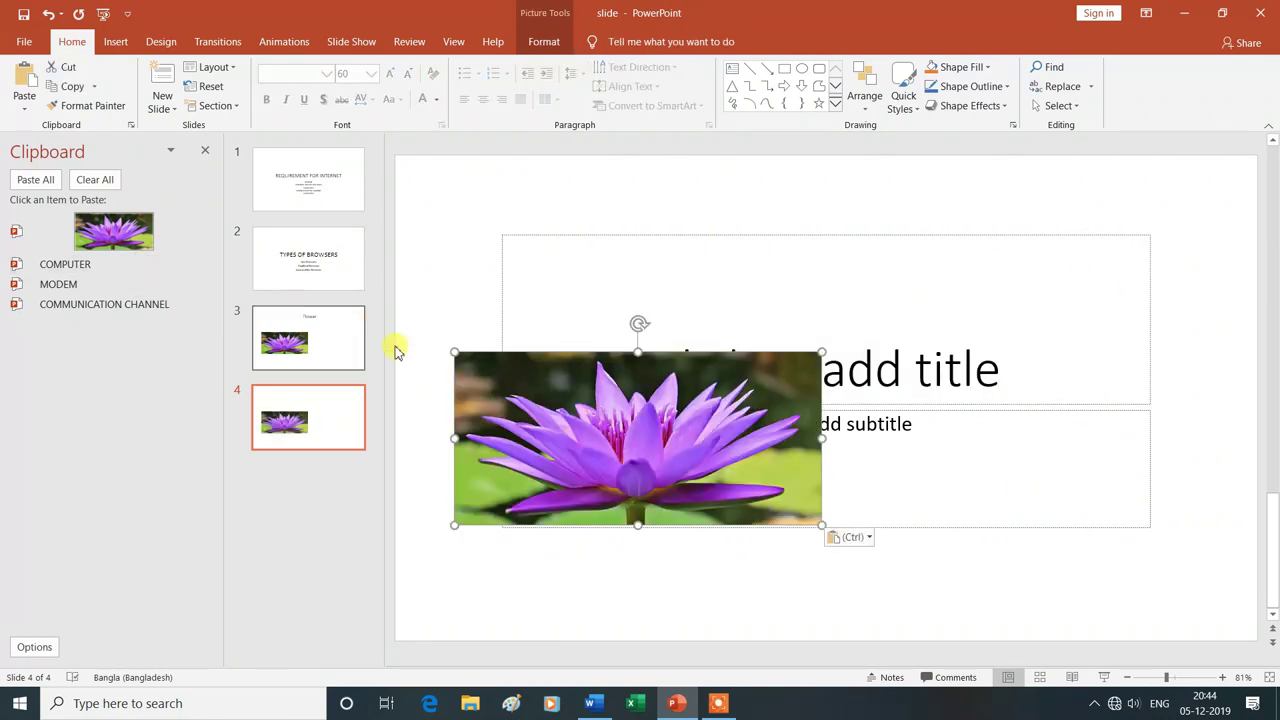
Step: Move the lotus picture up and paste COMPUTER, MODEM and COMMUNICATION CHANNEL into the subtitle box
mouse_move(621, 413)
left_mouse_down()
mouse_move(766, 293)
mouse_move(803, 299)
left_mouse_up()
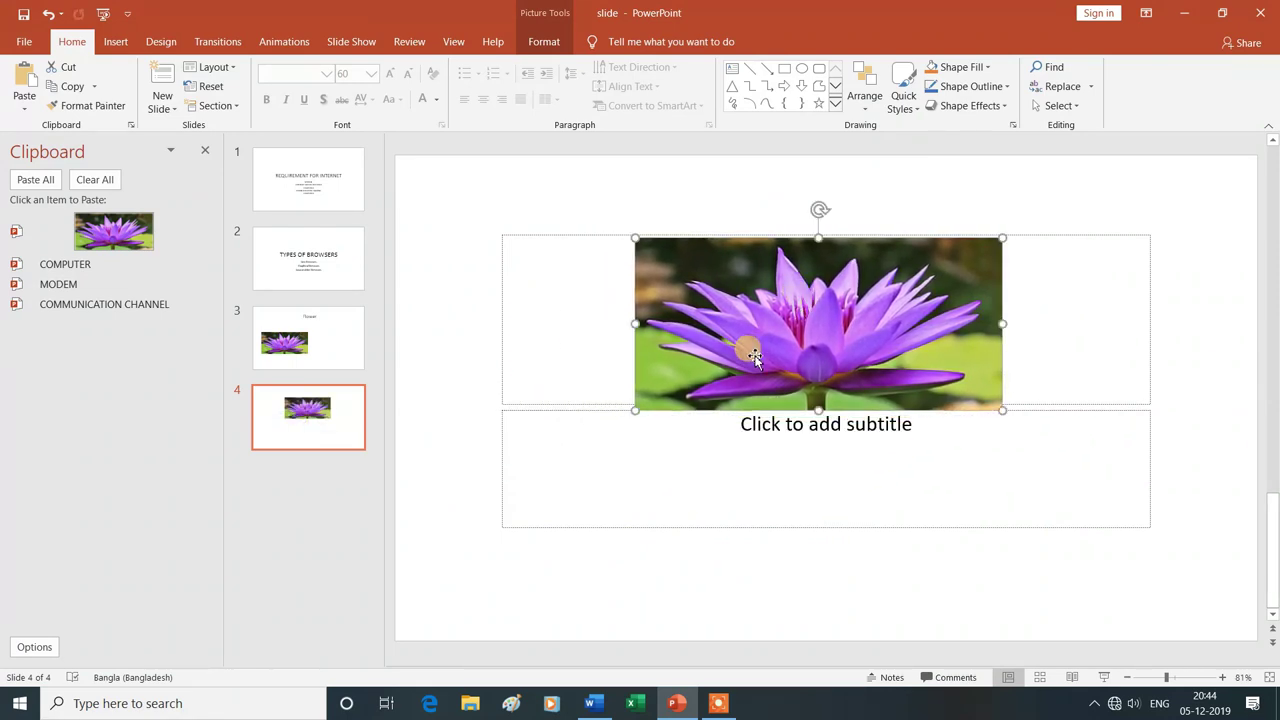
left_click(813, 432)
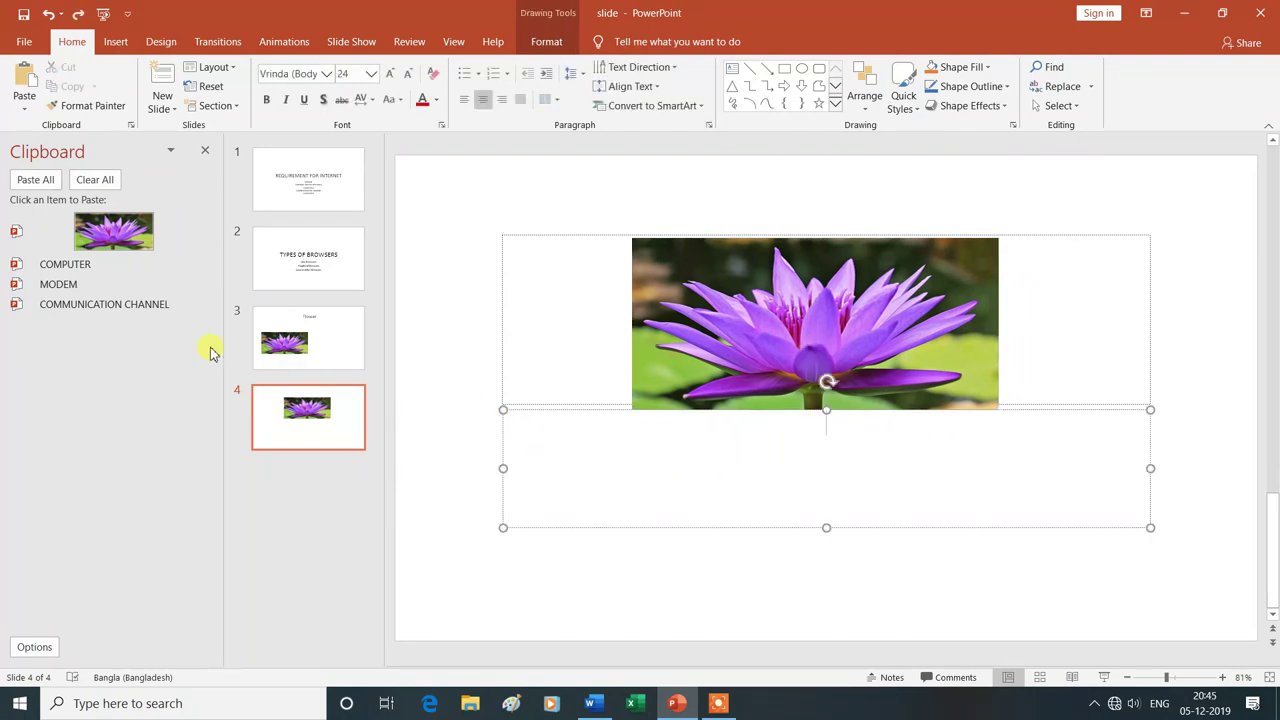
left_click(66, 264)
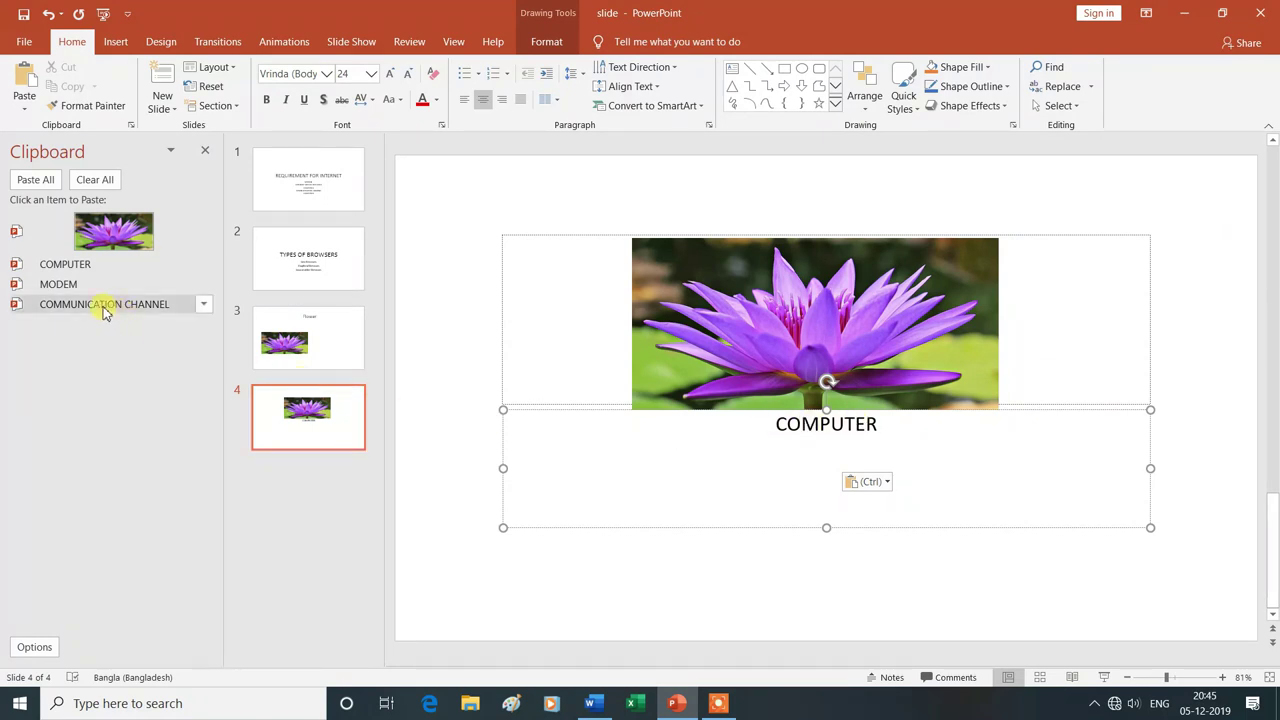
left_click(58, 284)
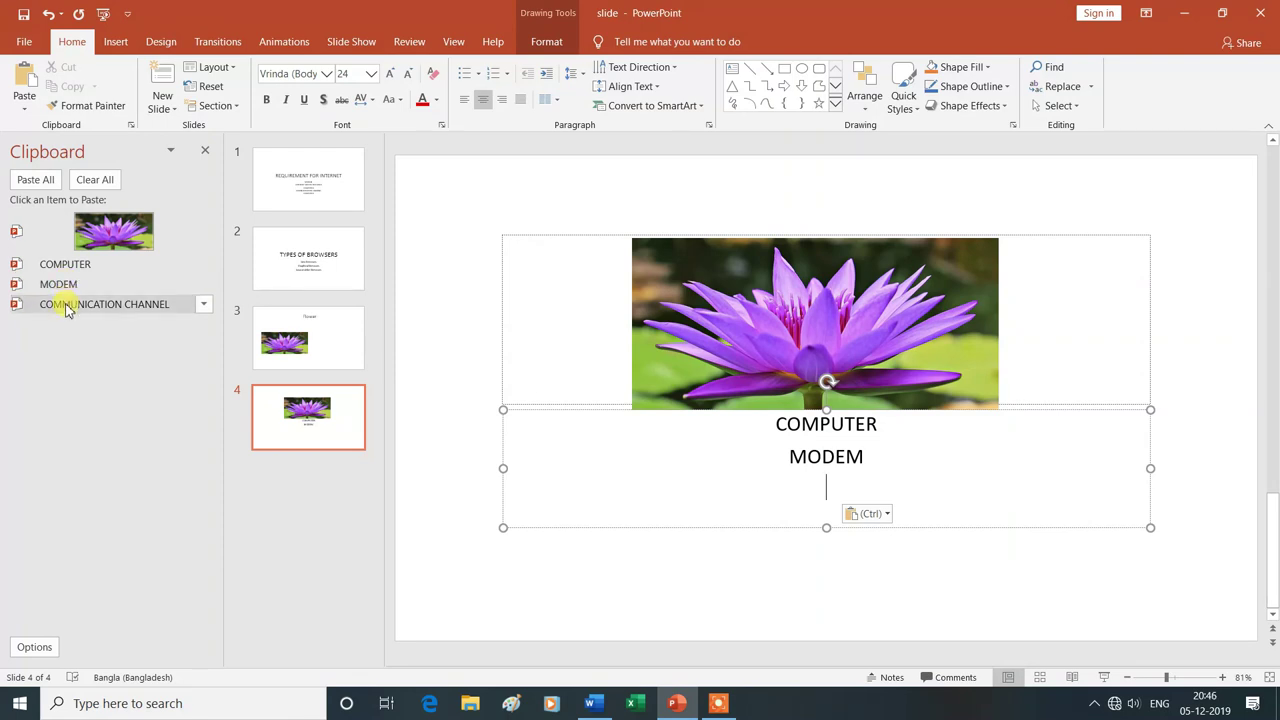
left_click(68, 304)
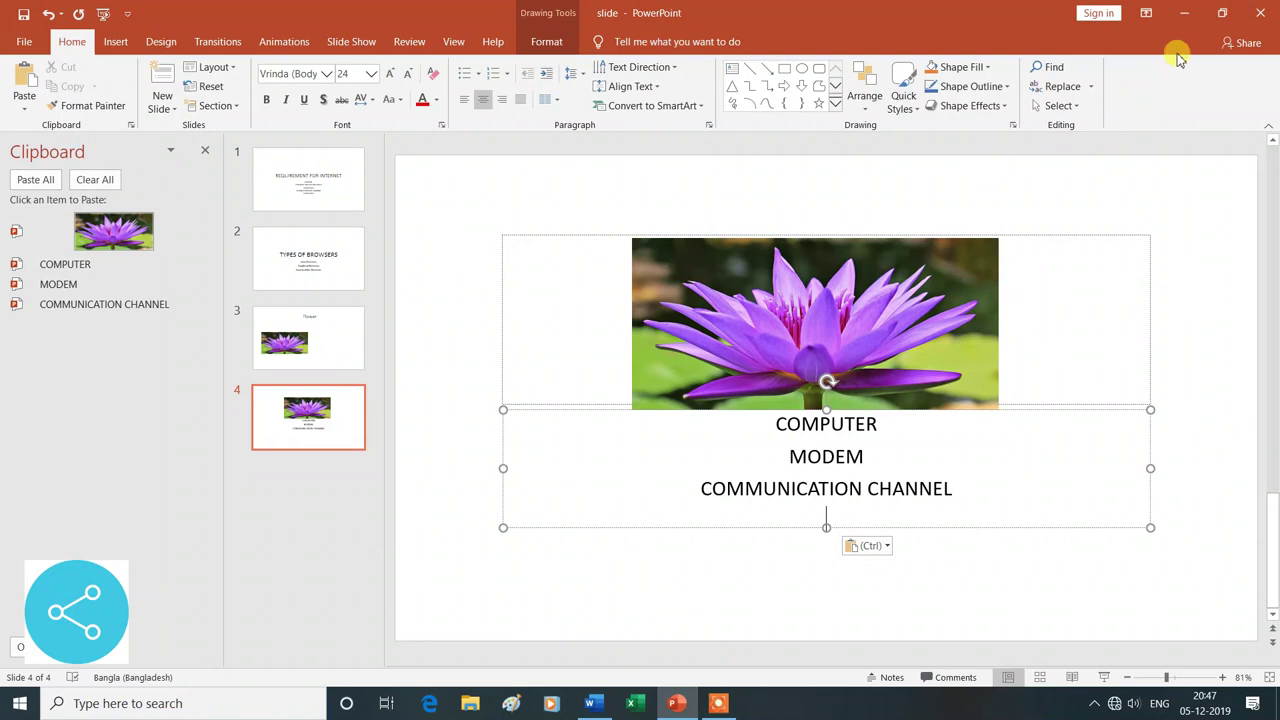
left_click(1184, 18)
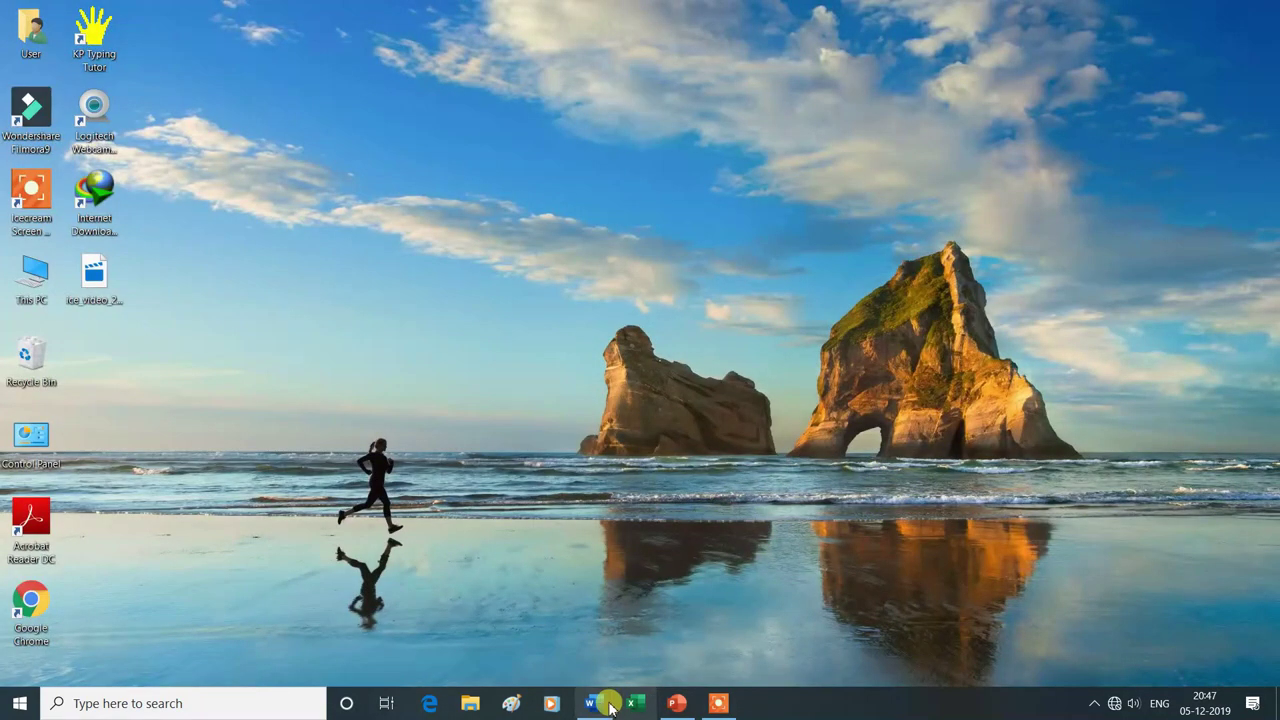
Step: Switch from PowerPoint to the blank Word Document1
mouse_move(597, 706)
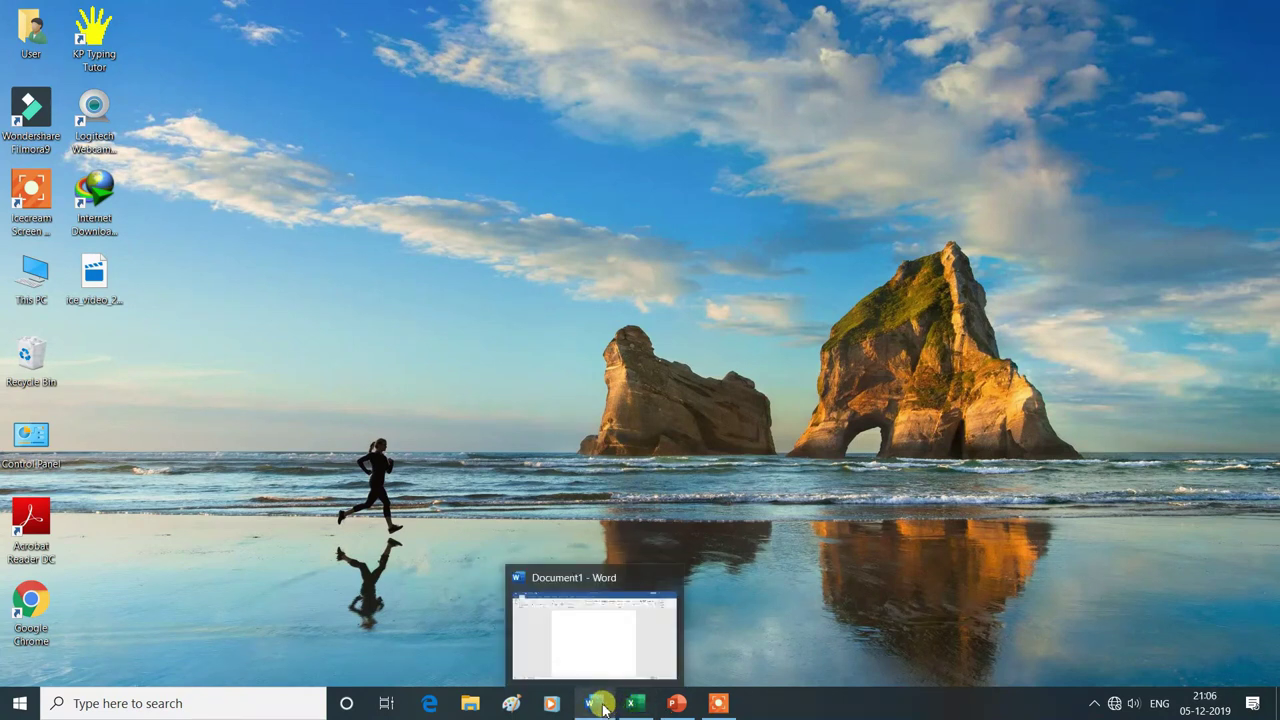
left_click(603, 708)
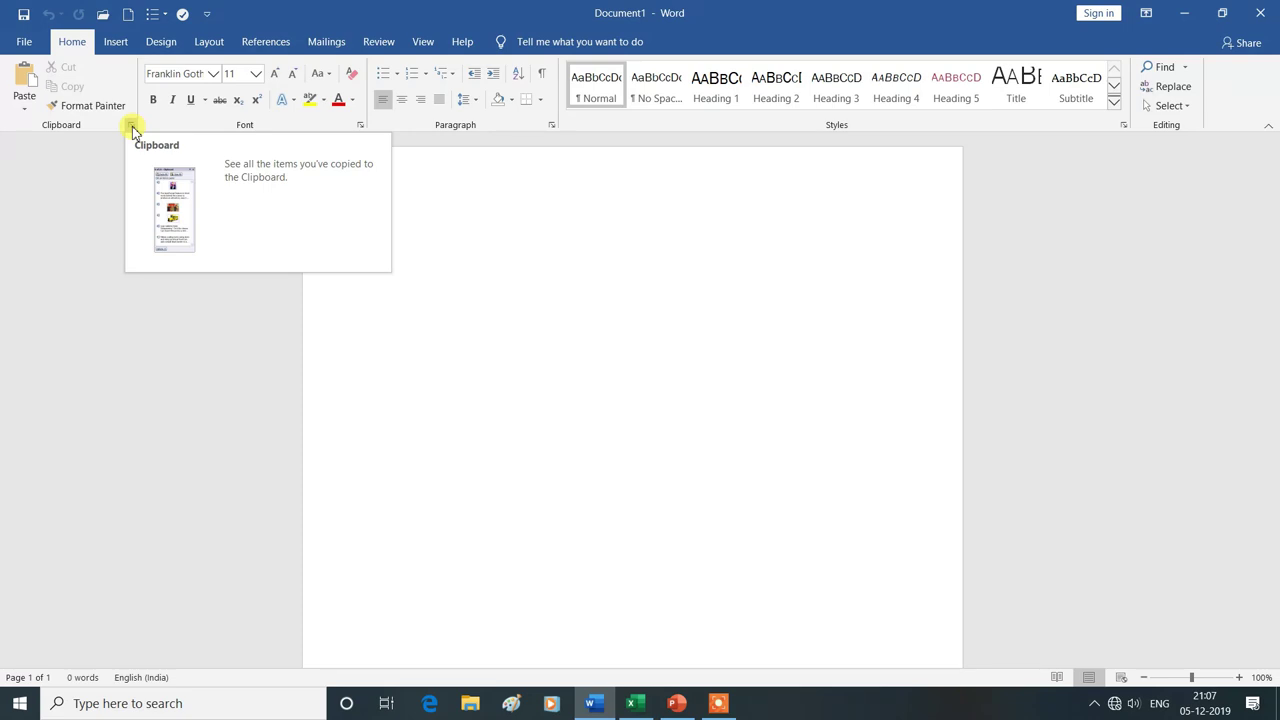
Step: Paste the lotus picture into Document1 from Word's Clipboard pane
left_click(131, 127)
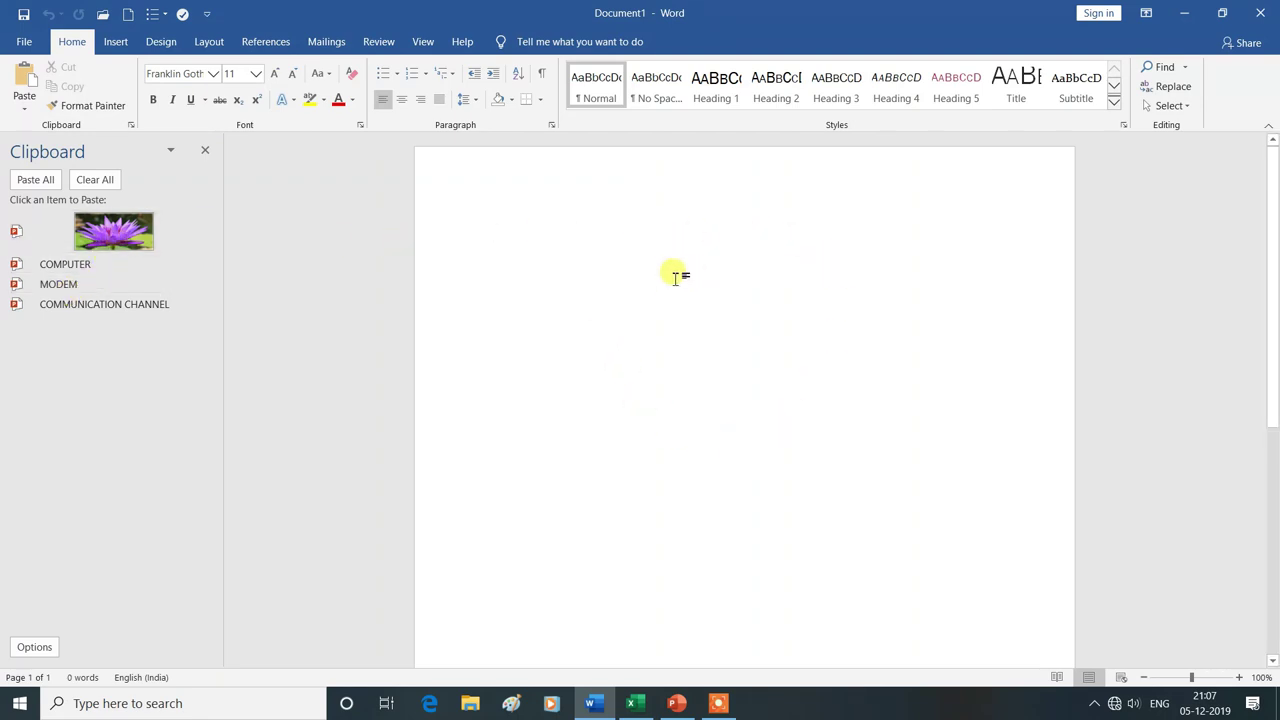
left_click(121, 237)
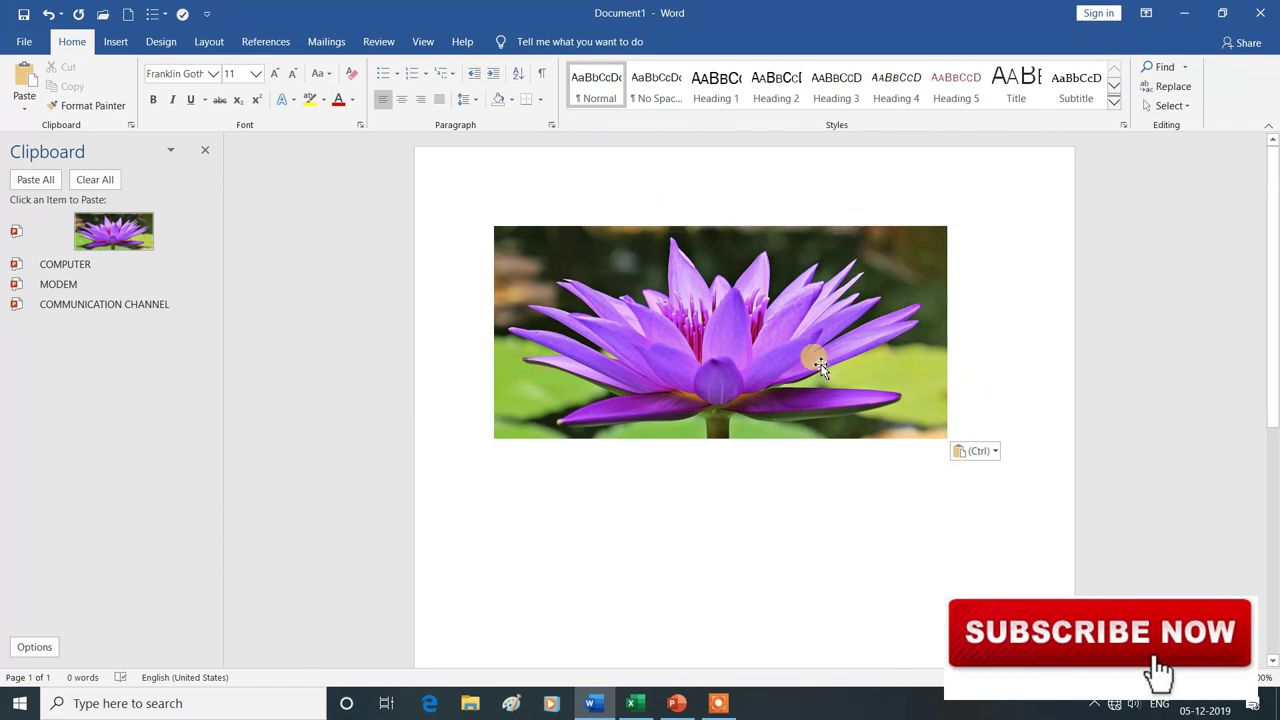
key("shift+Up")
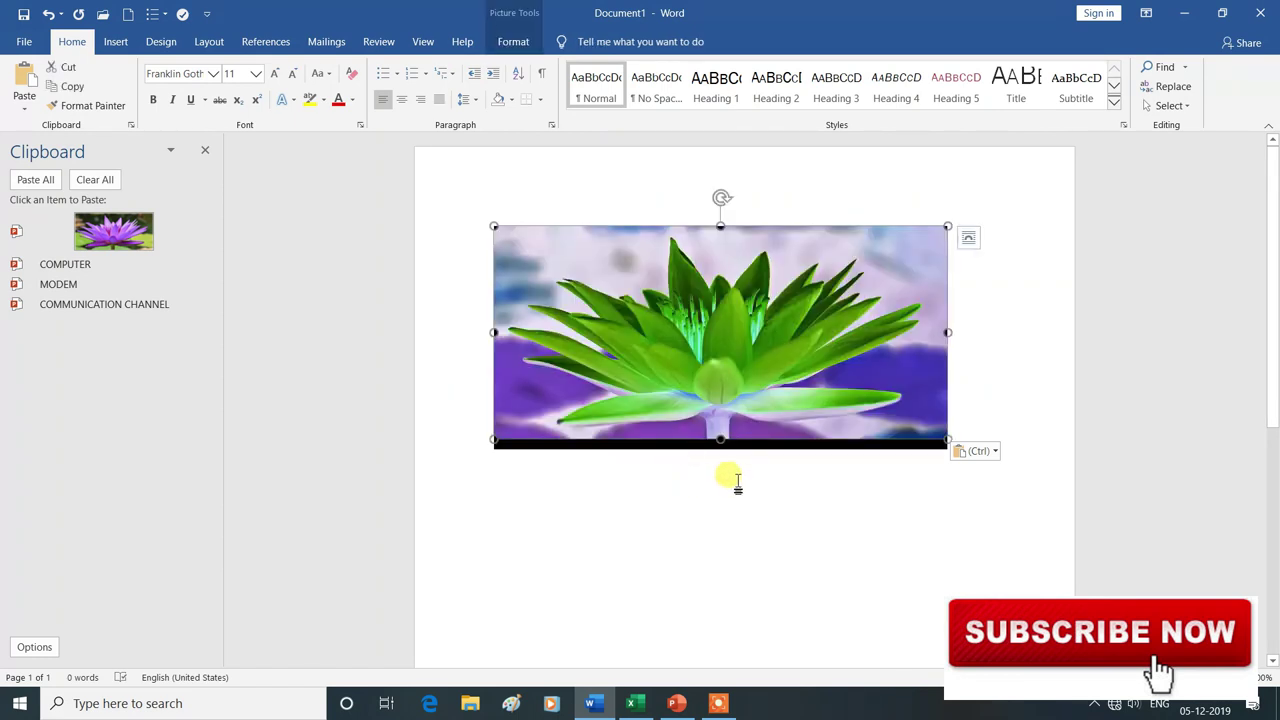
Step: Paste COMPUTER, MODEM and COMMUNICATION CHANNEL on separate lines below the picture
left_click(745, 497)
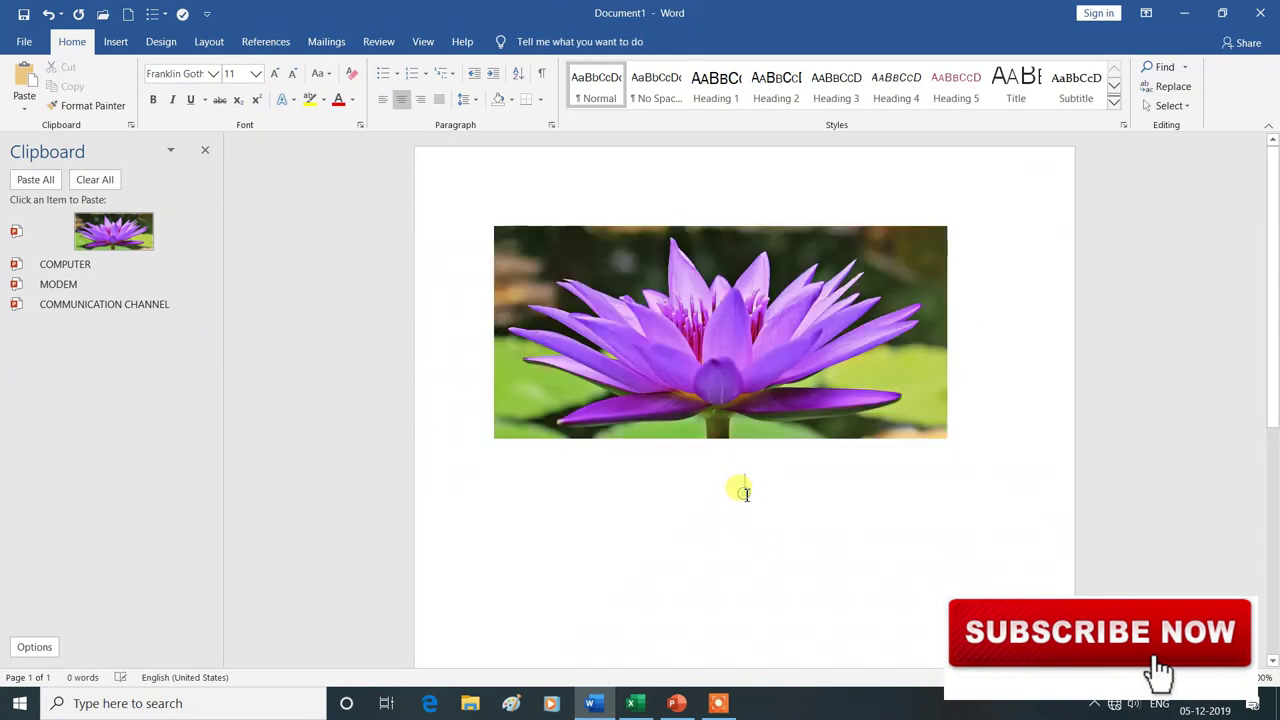
left_click(64, 267)
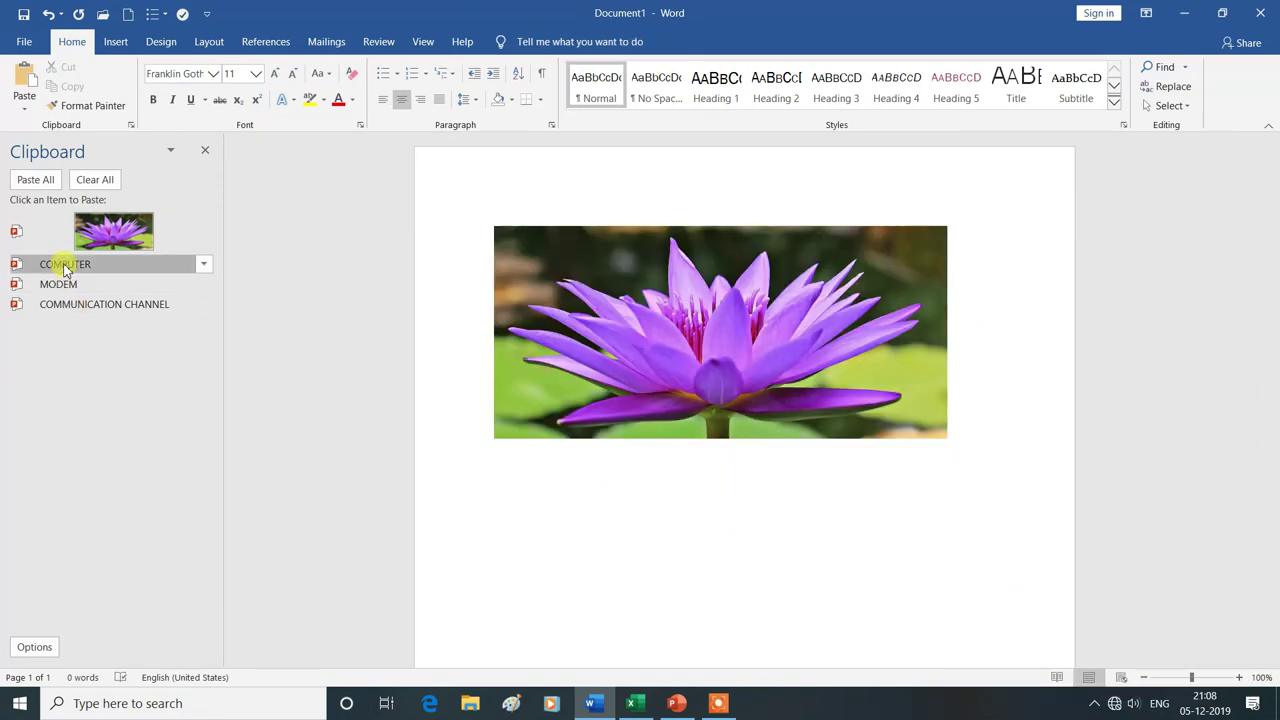
left_click(203, 264)
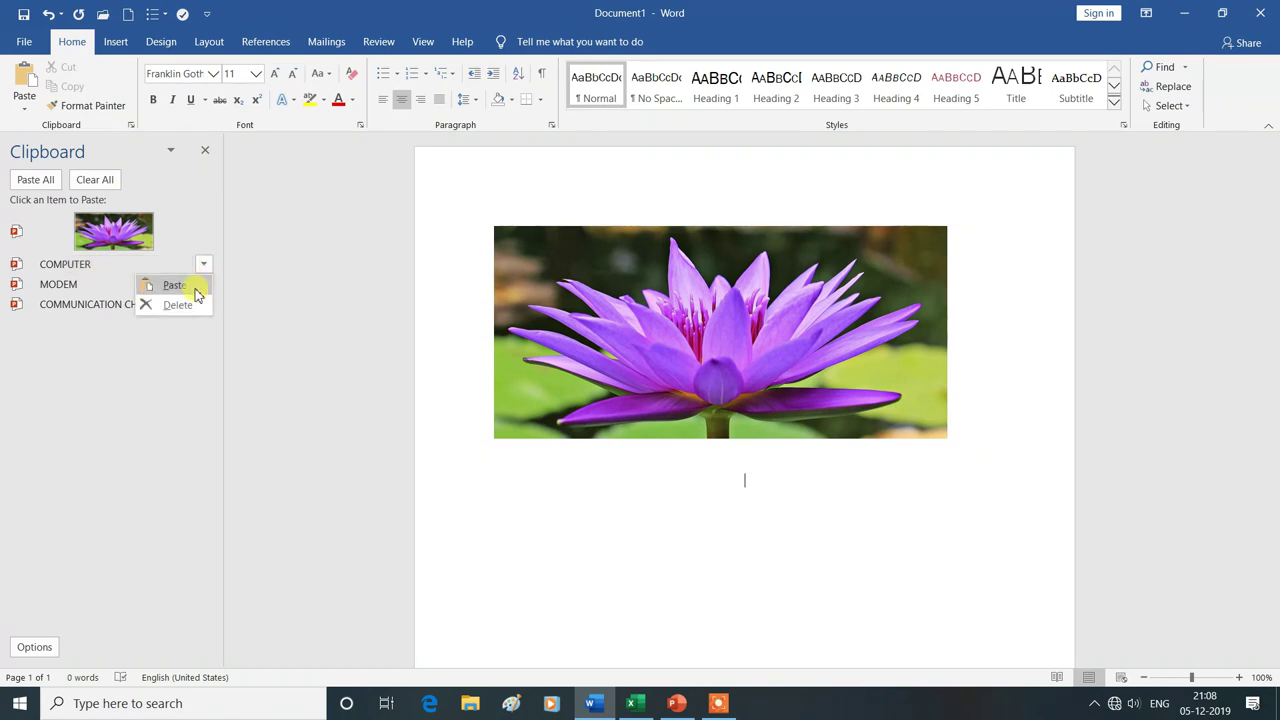
left_click(174, 286)
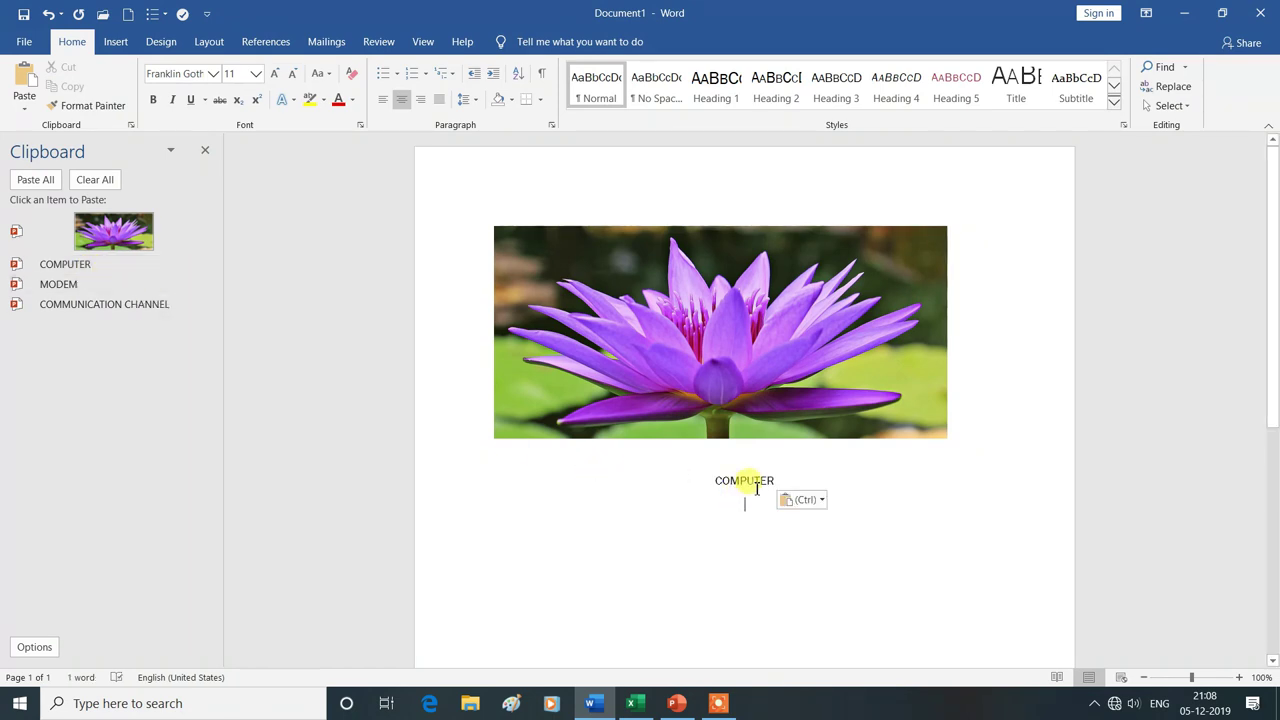
left_click(58, 290)
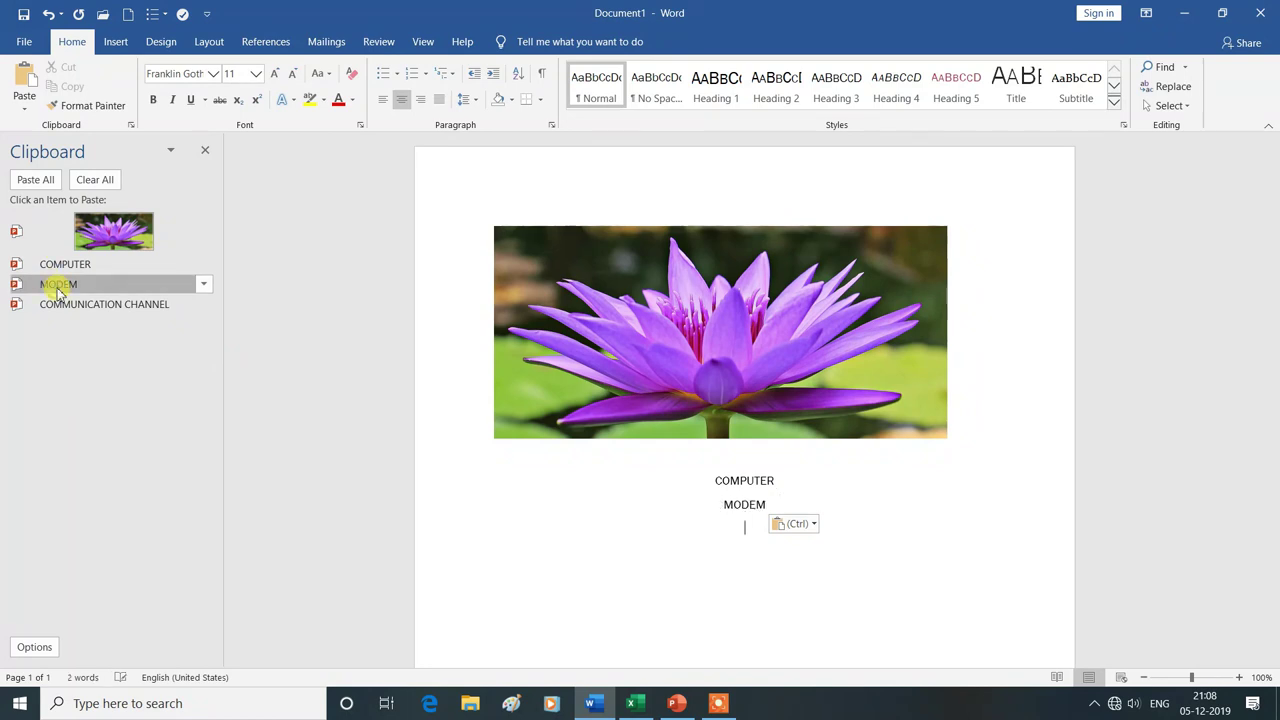
left_click(131, 306)
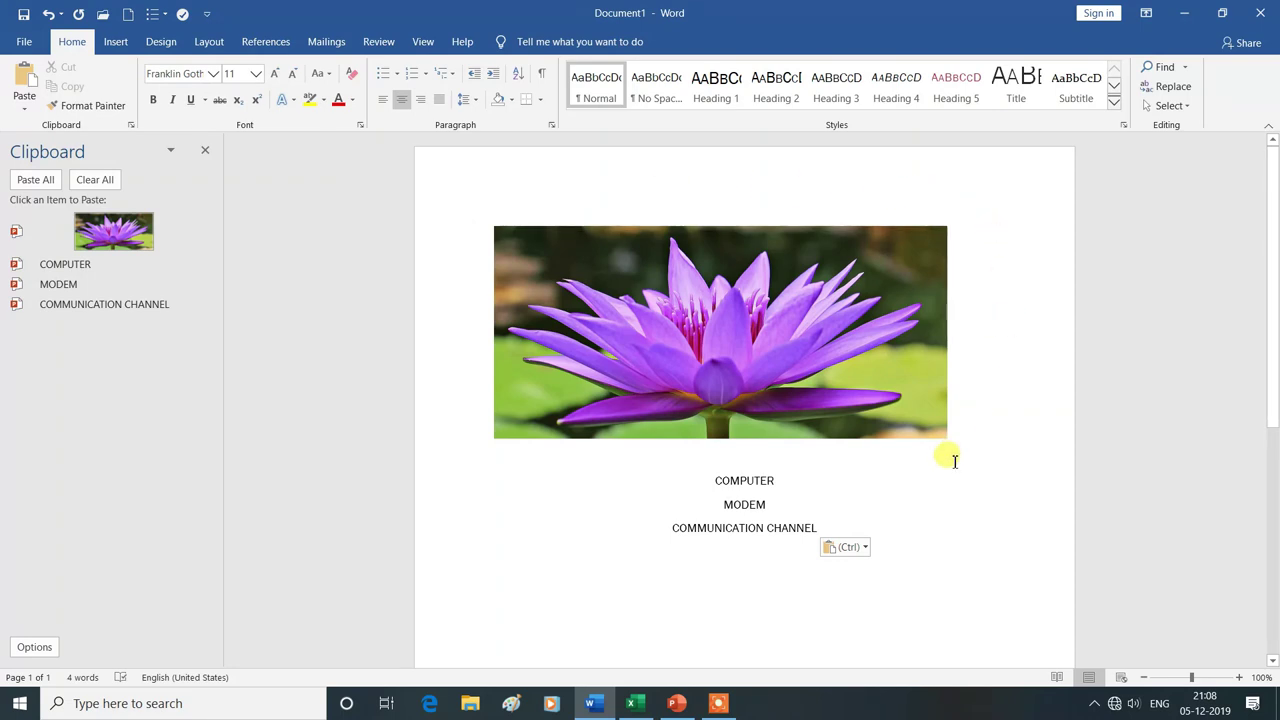
left_click(1183, 13)
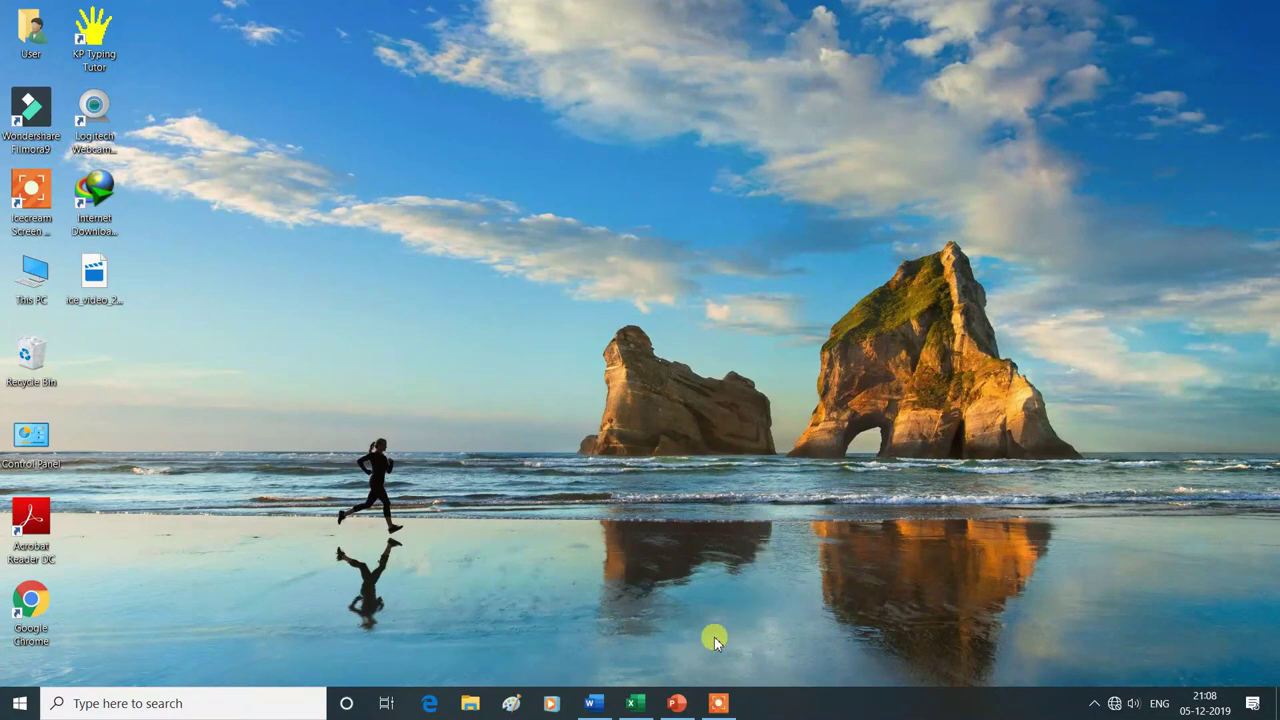
Step: Switch to Excel's Book1 and paste the lotus picture from the Clipboard pane onto Sheet1
left_click(640, 706)
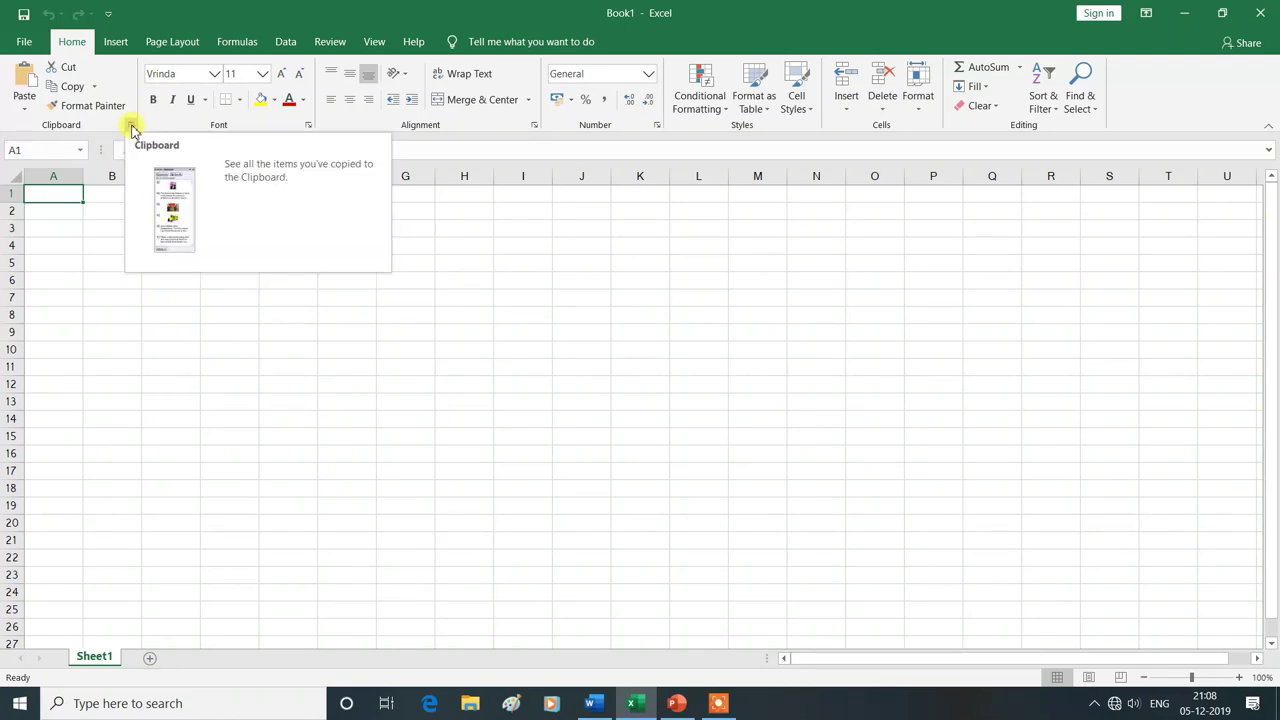
left_click(131, 126)
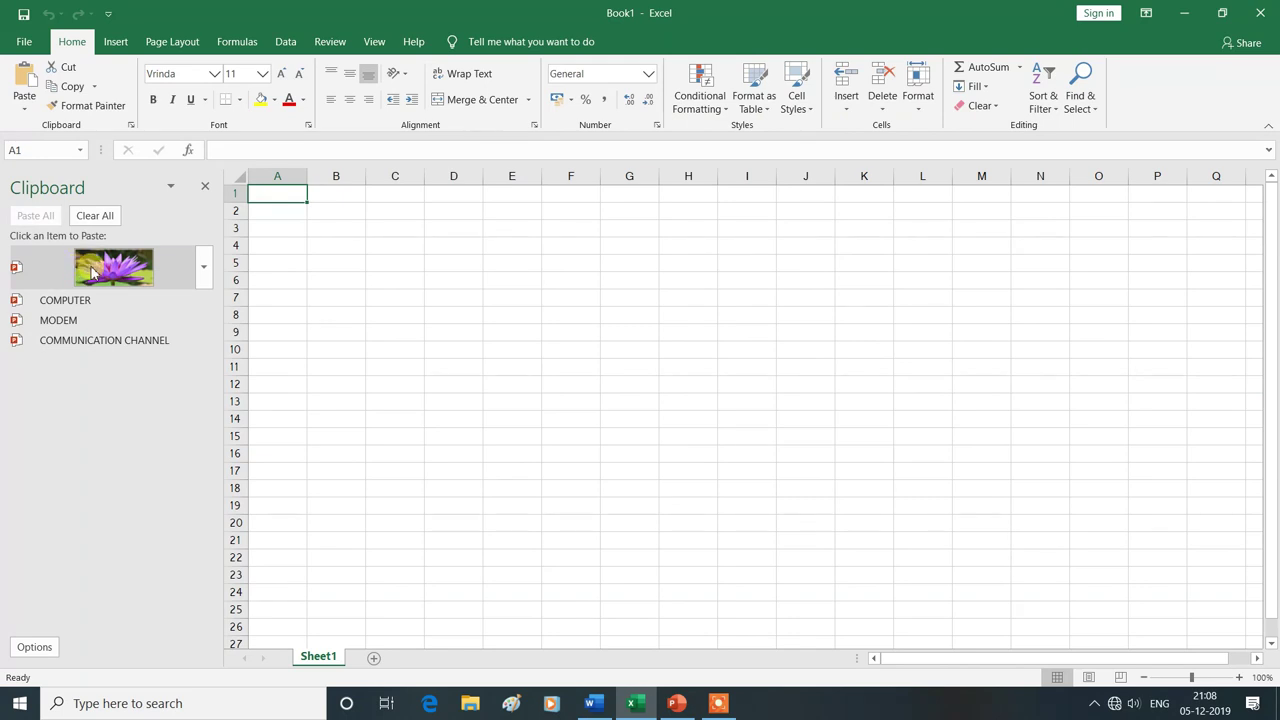
left_click(152, 275)
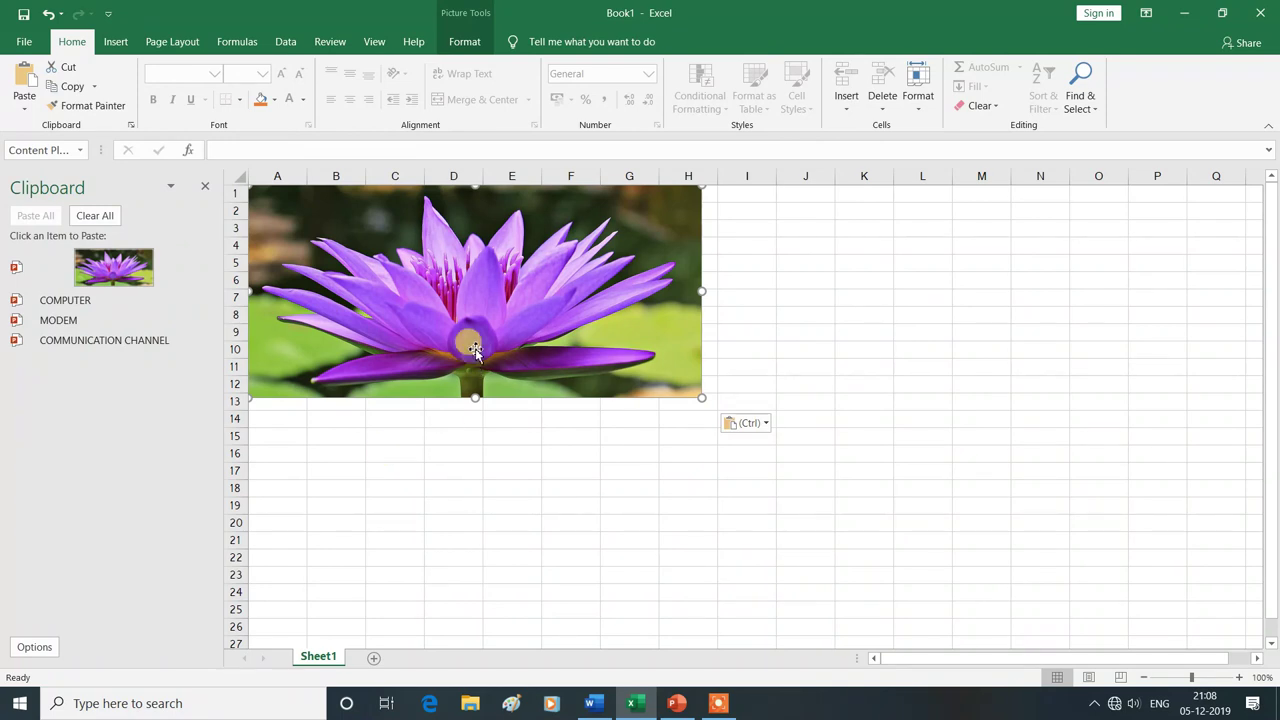
left_click(401, 438)
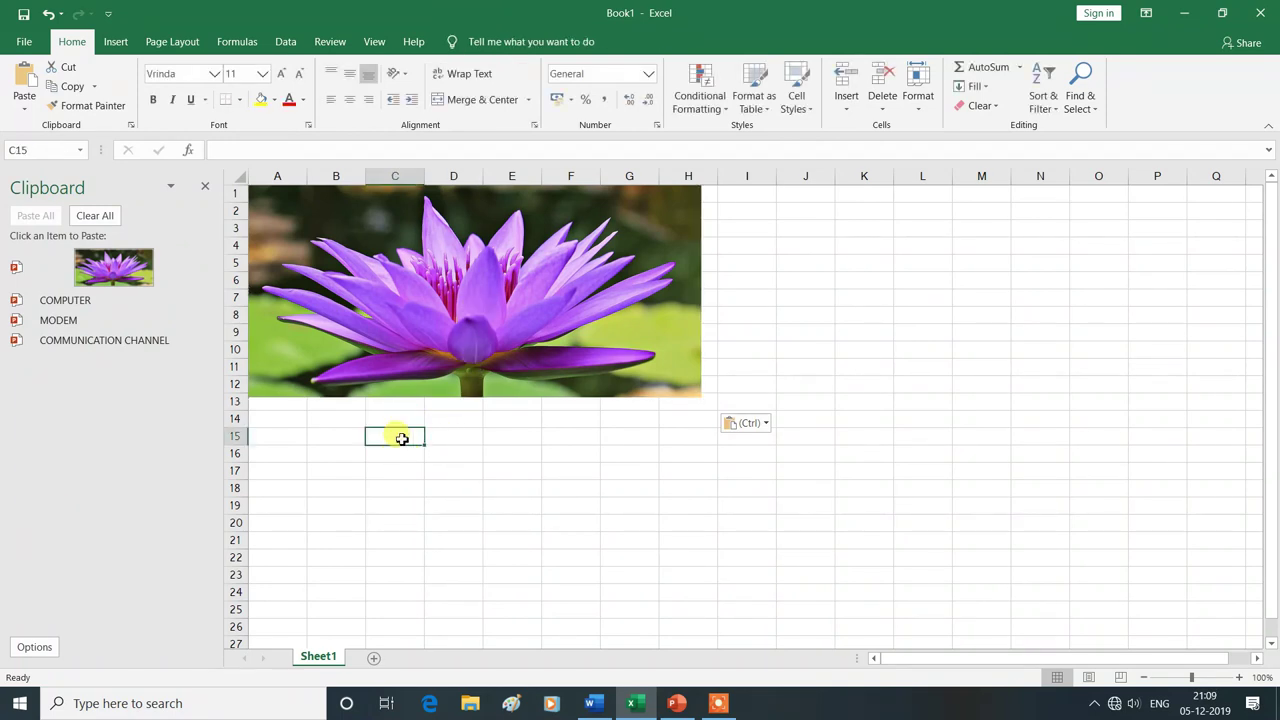
Step: Paste COMPUTER into C15, MODEM into B17 and COMMUNICATION CHANNEL into C19
left_click(82, 302)
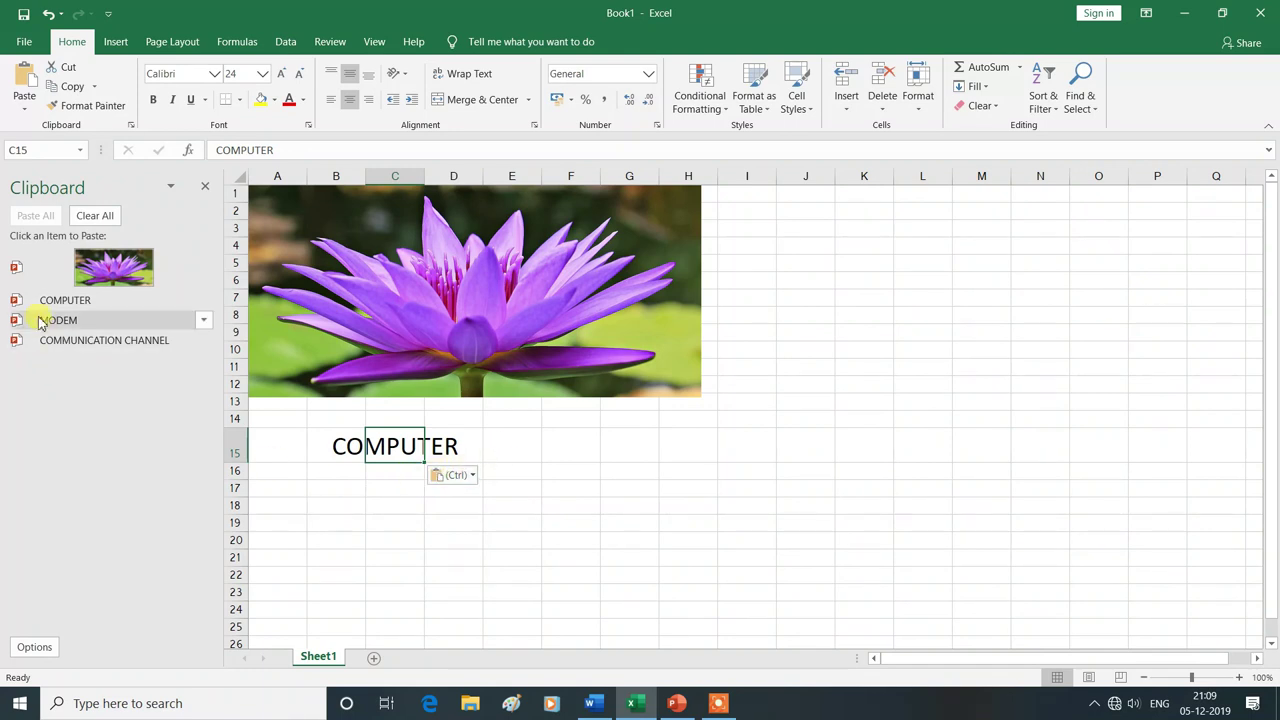
left_click(344, 486)
left_click(88, 322)
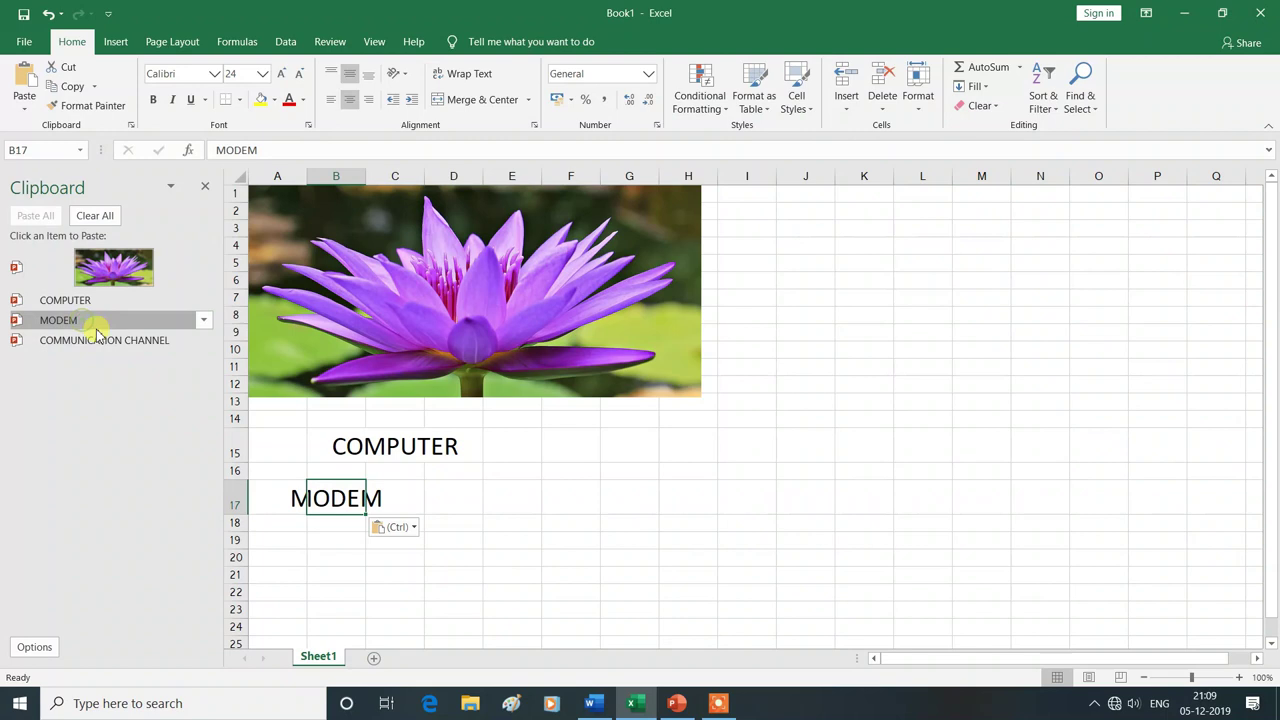
left_click(395, 540)
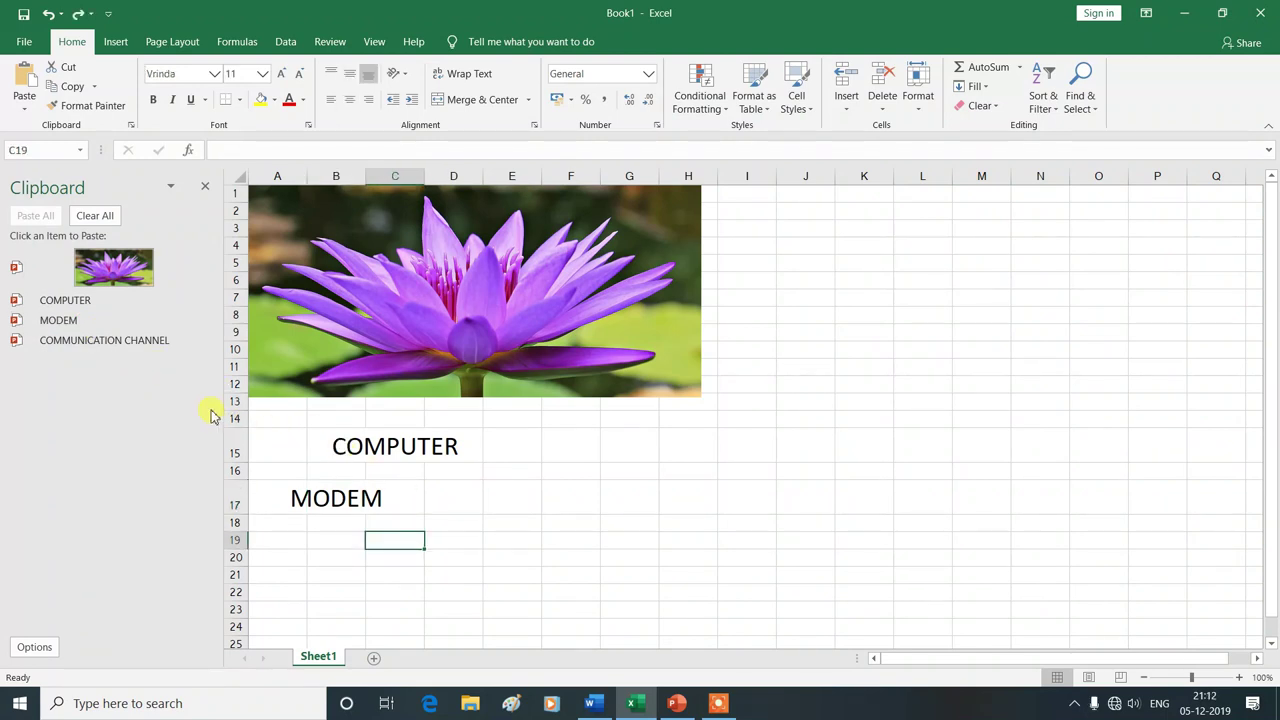
left_click(149, 340)
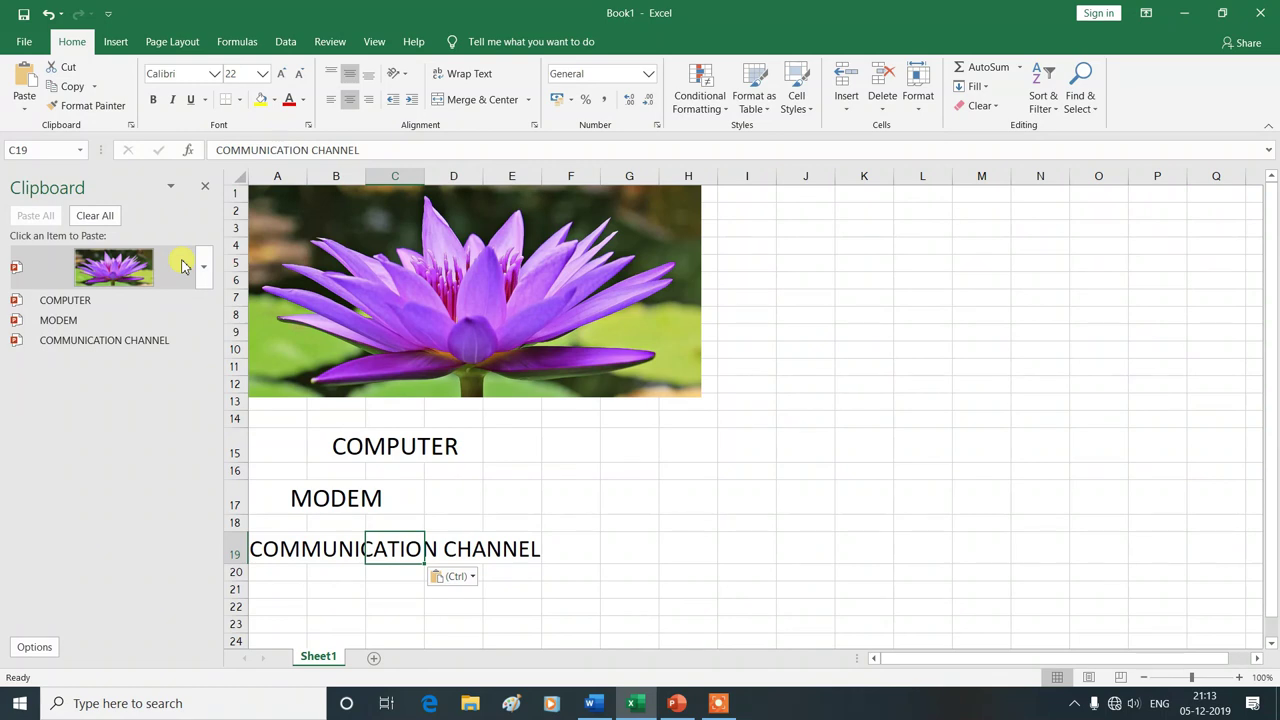
key("ctrl")
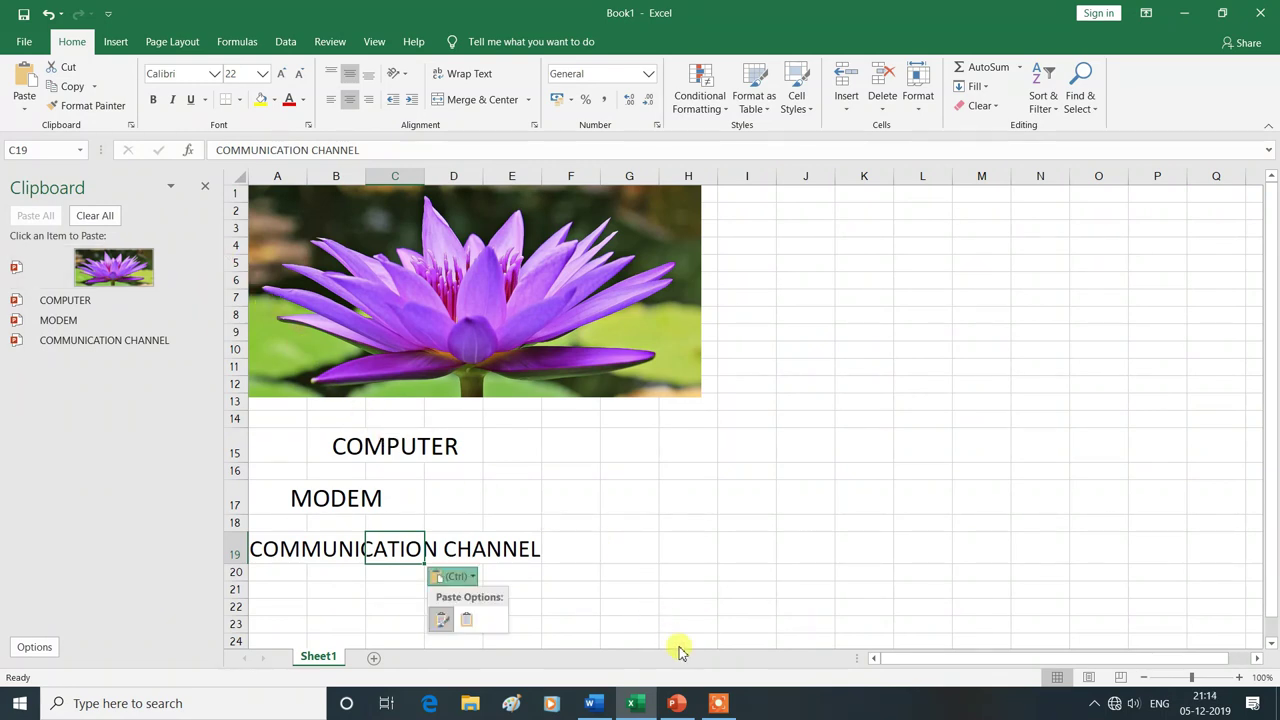
left_click(673, 707)
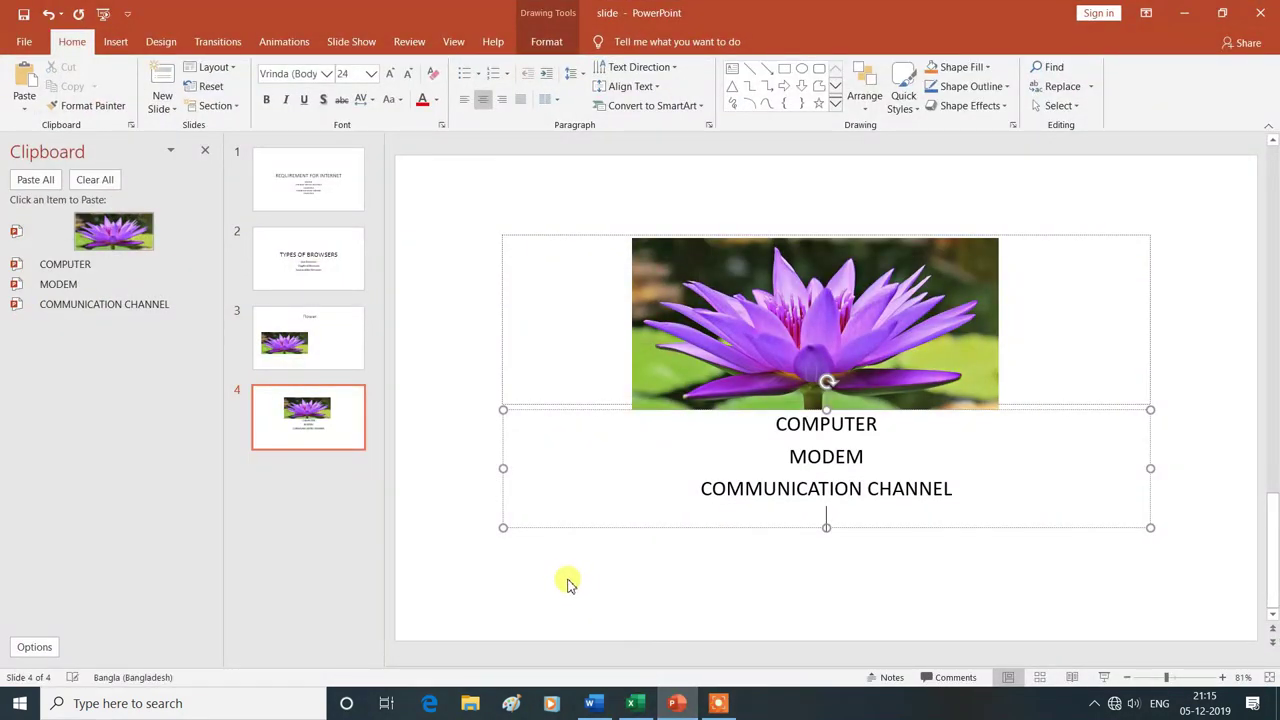
Step: Show slide 1, REQUIREMENT FOR INTERNET, and close the Clipboard pane
left_click(308, 187)
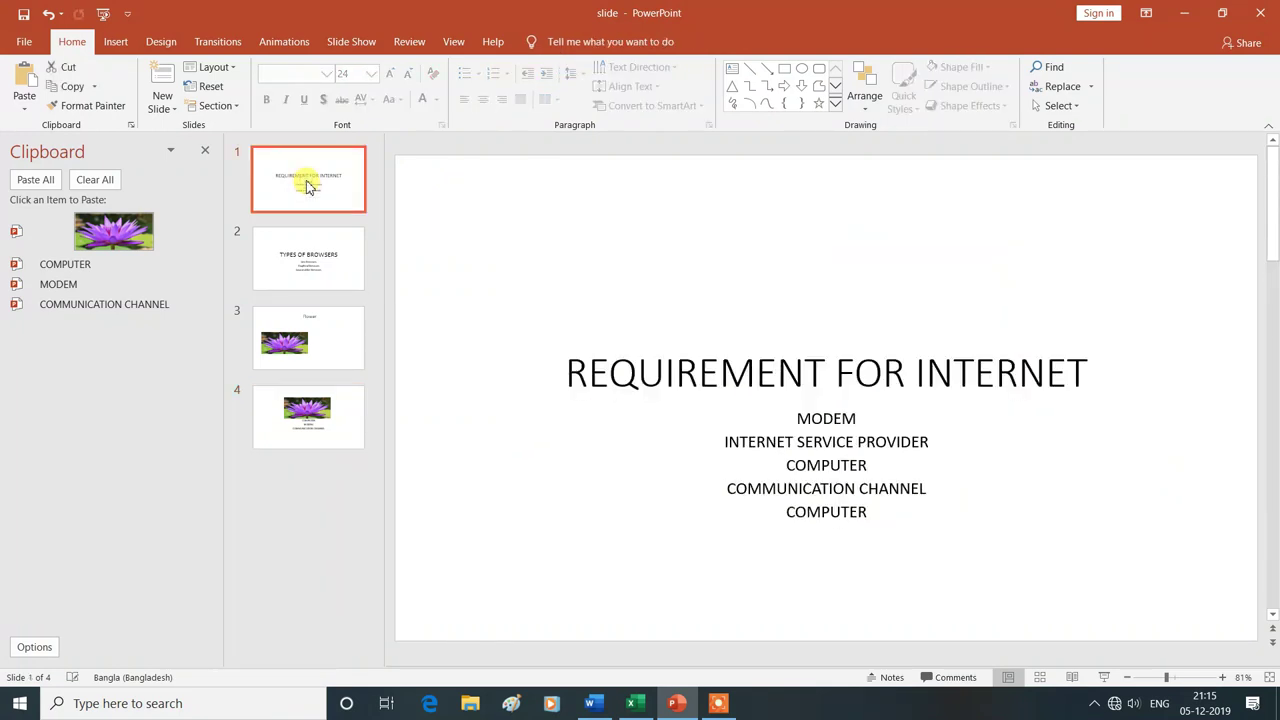
left_click(206, 152)
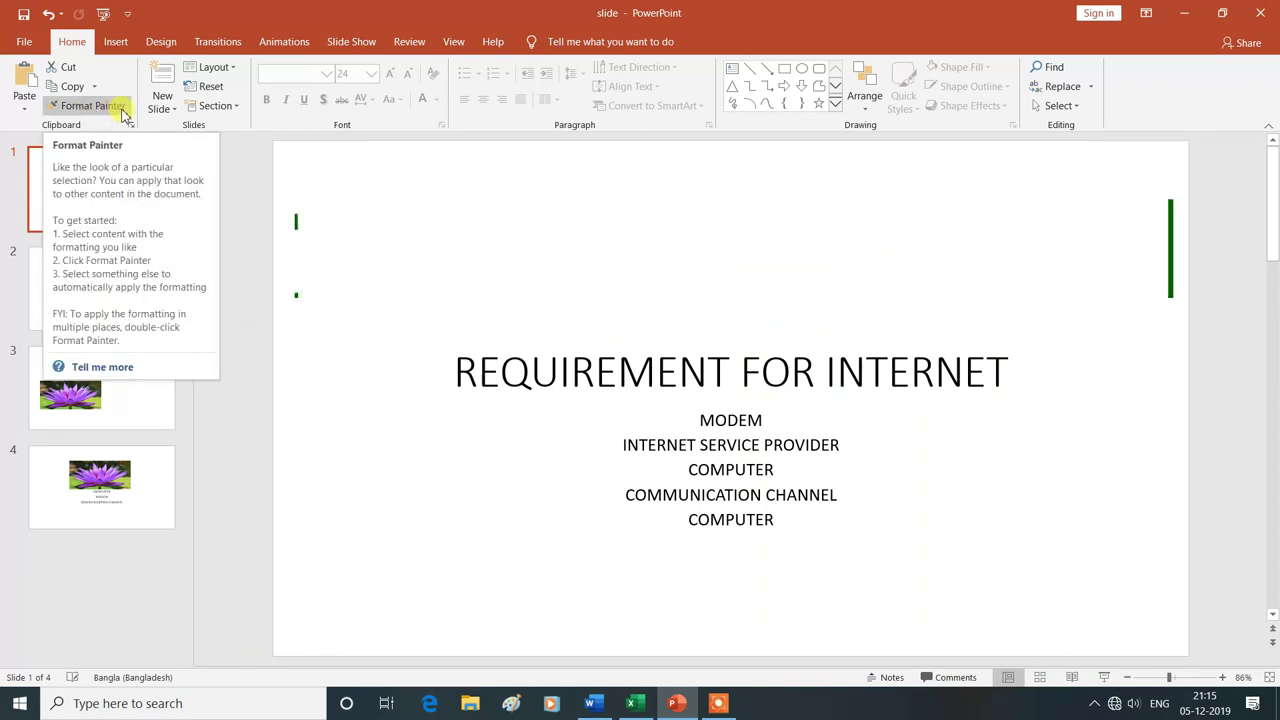
Step: Format the whole title bold, underlined, blue and 36 pt, then select the word REQUIREMENT
left_click(529, 376)
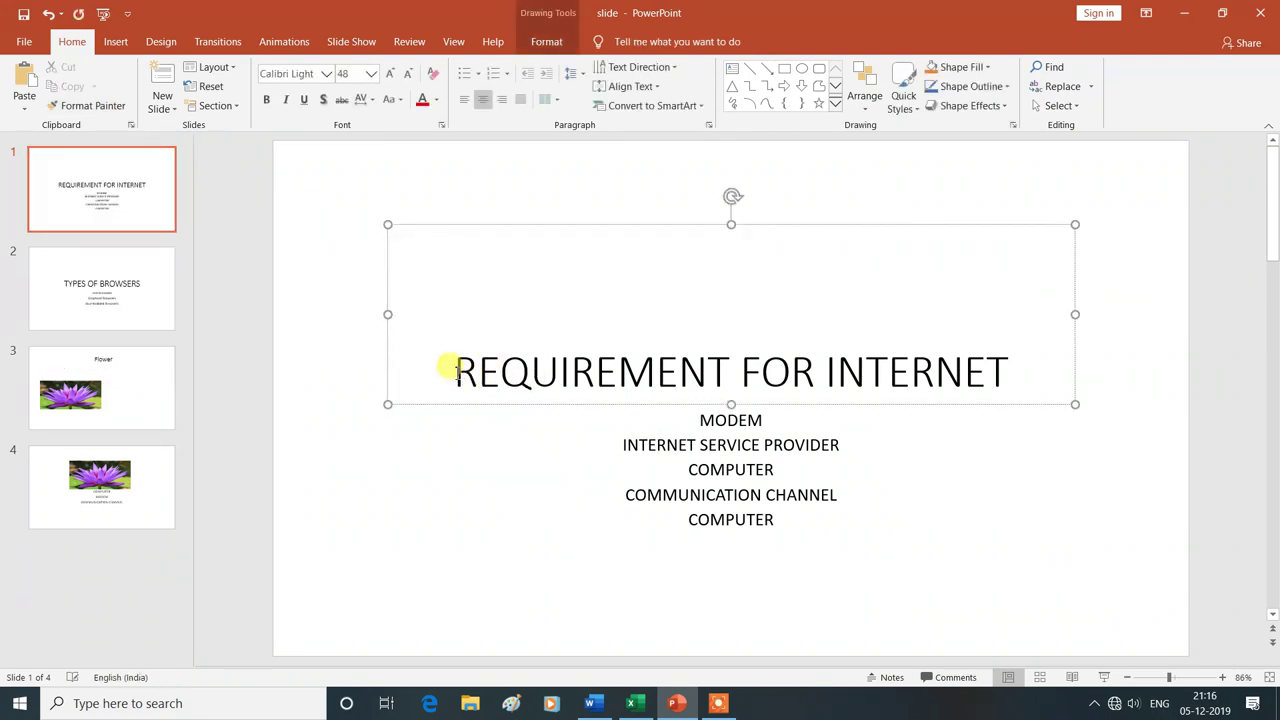
left_click_drag(450, 368, 877, 371)
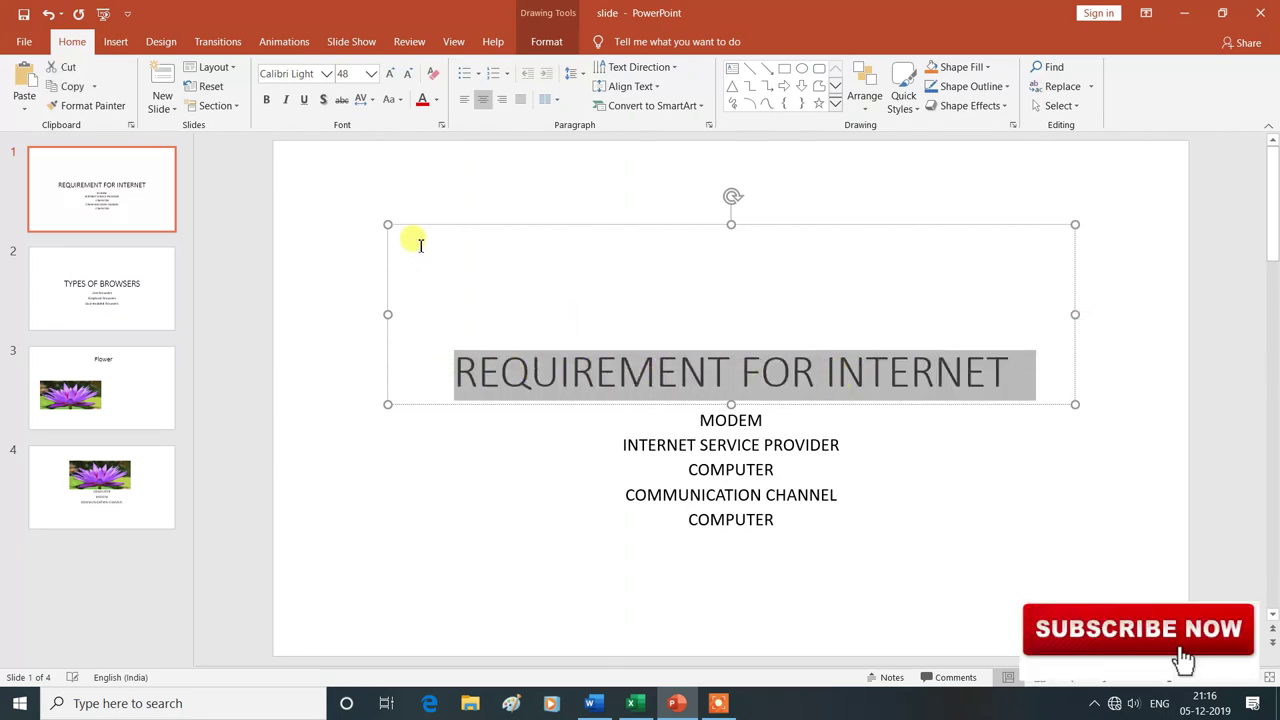
left_click(267, 100)
left_click(305, 101)
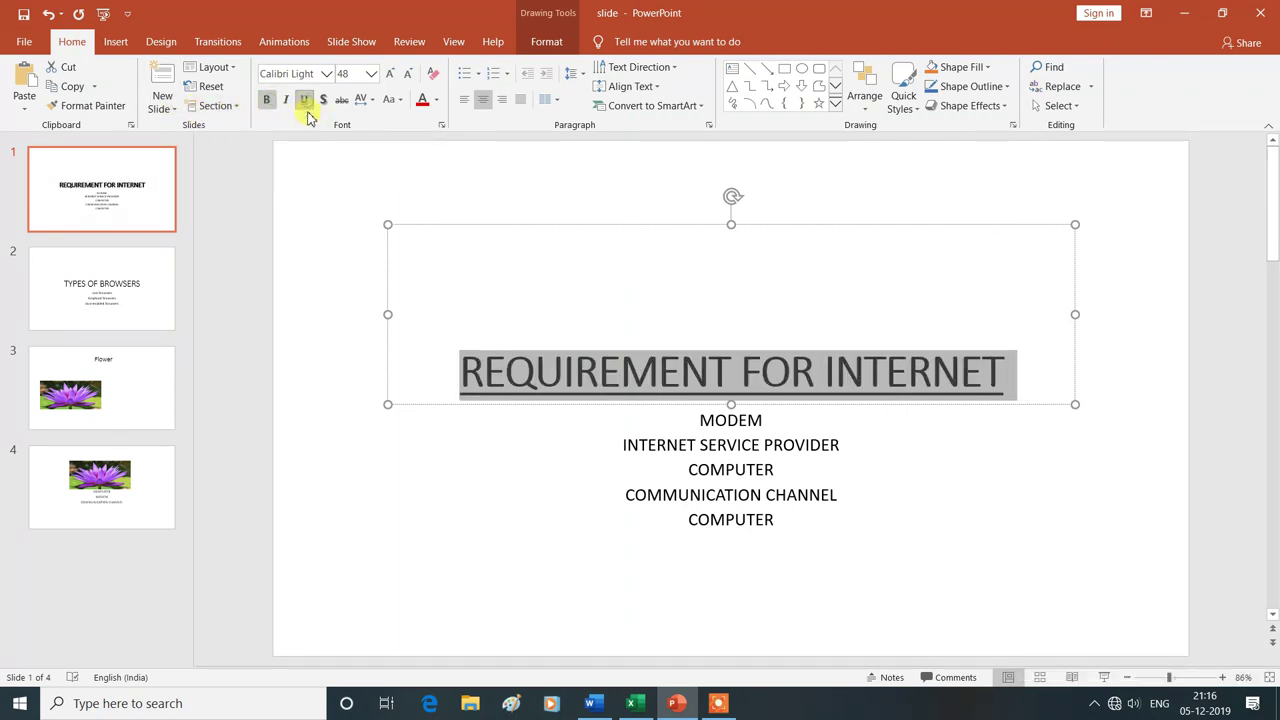
left_click(436, 100)
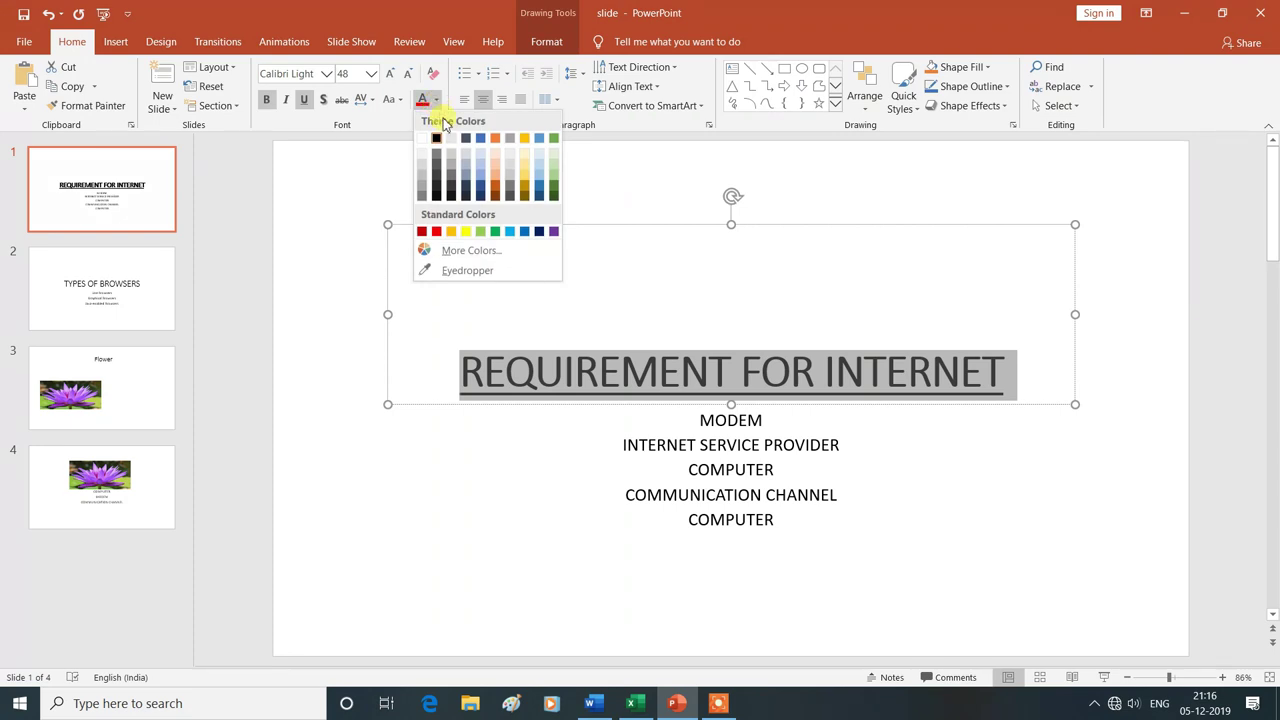
left_click(525, 235)
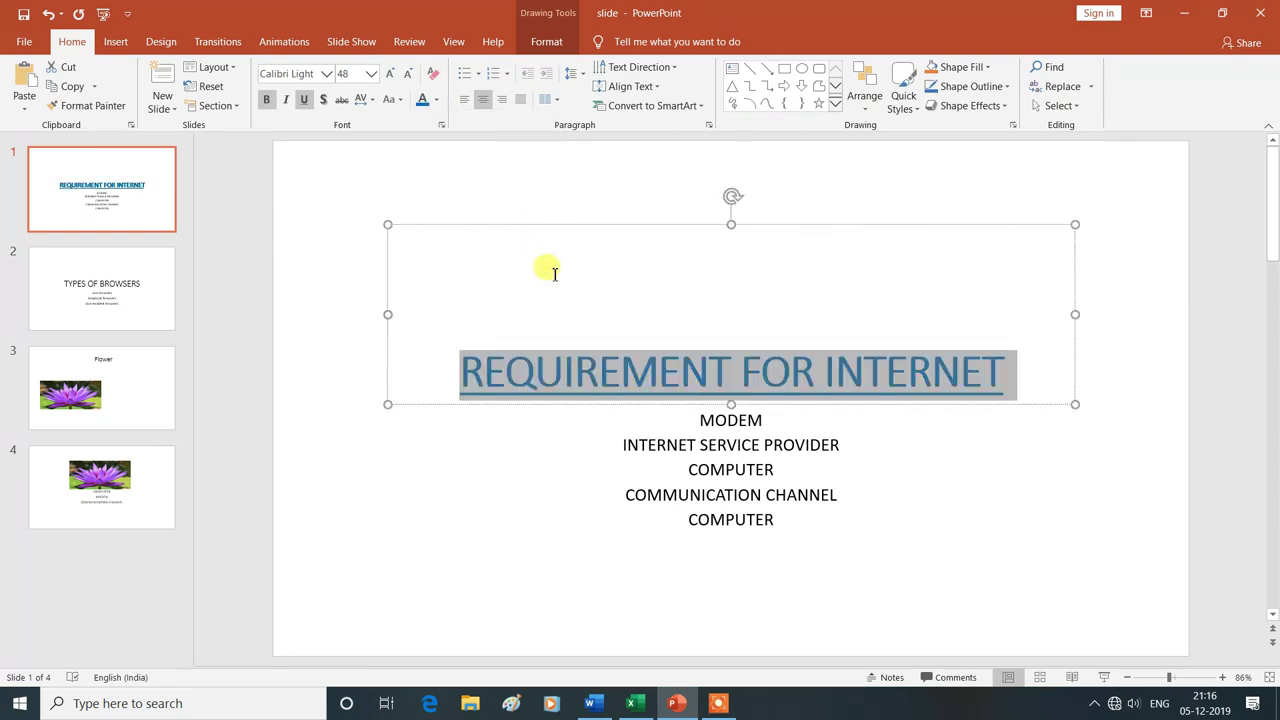
left_click(371, 74)
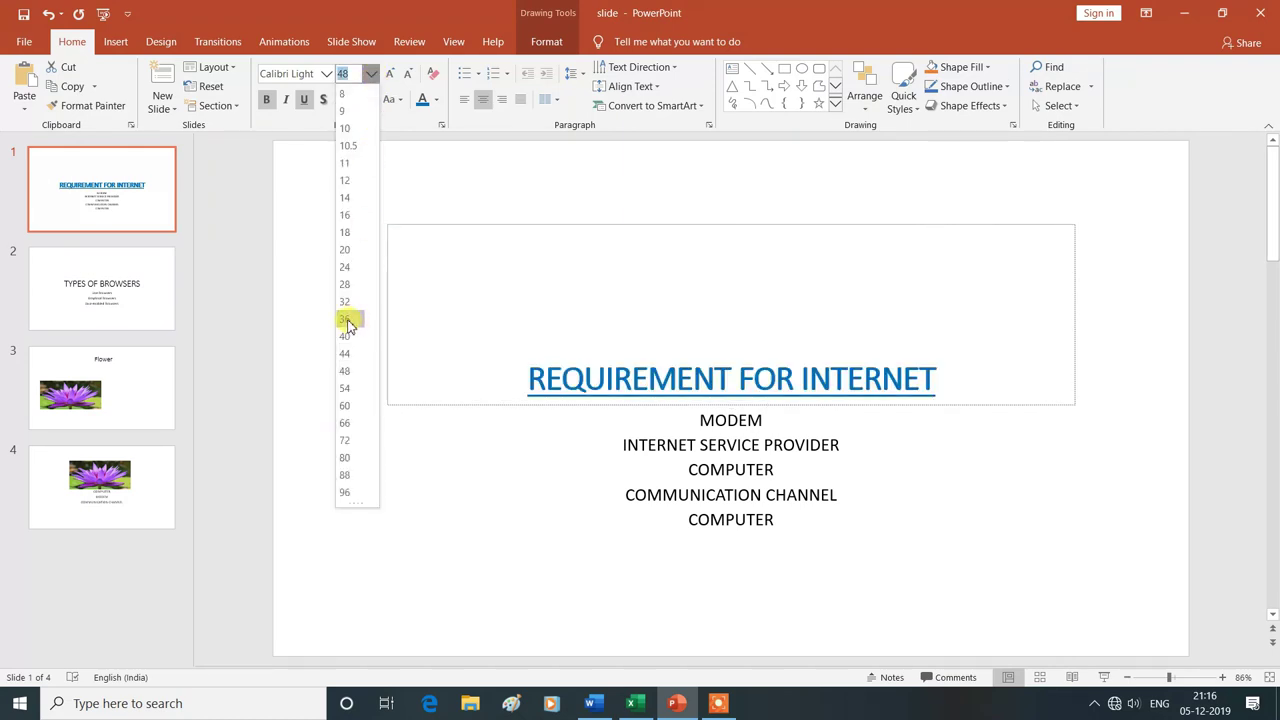
left_click(348, 323)
left_click(613, 330)
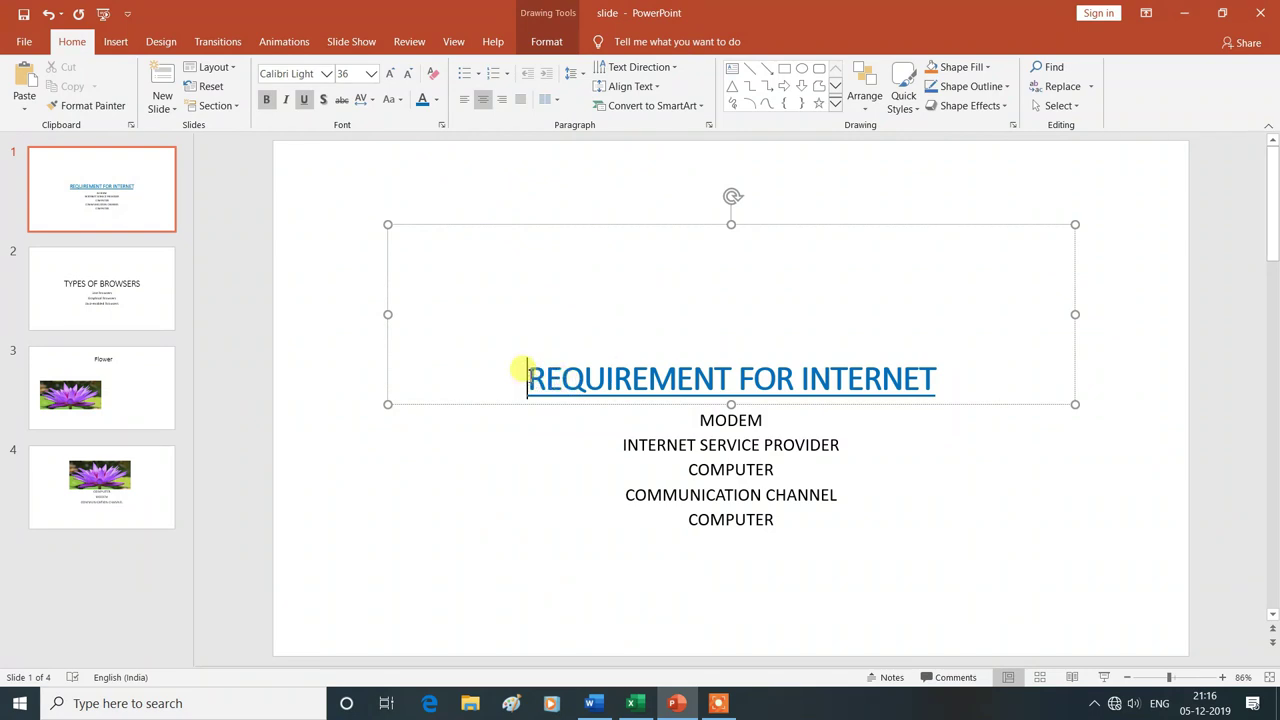
left_click_drag(522, 370, 724, 376)
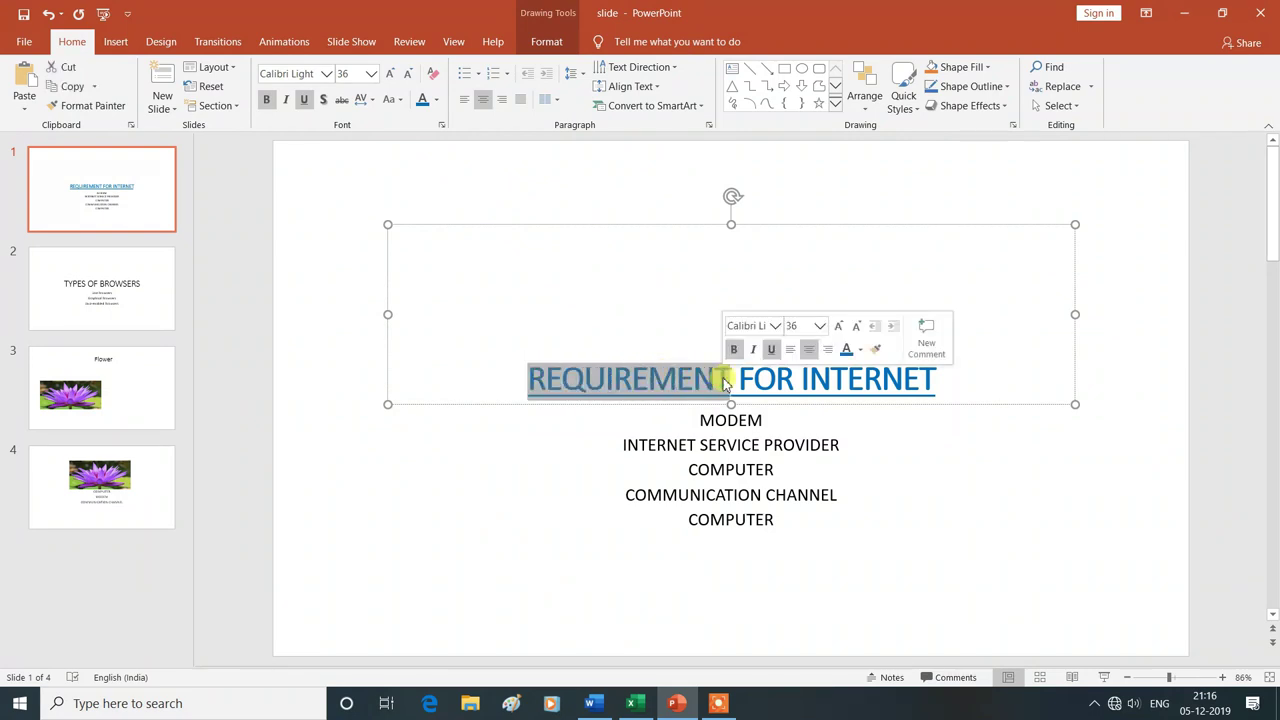
Step: Copy REQUIREMENT's formatting onto the word MODEM with Format Painter
left_click(110, 108)
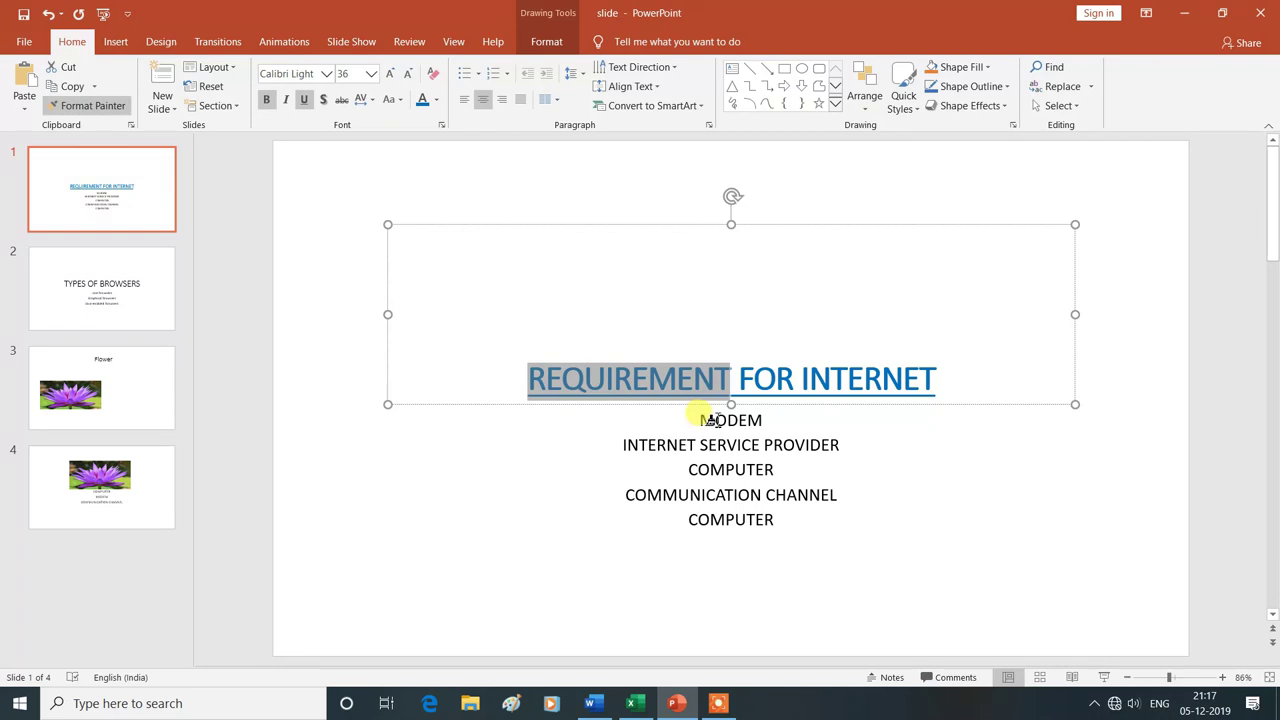
left_click(712, 420)
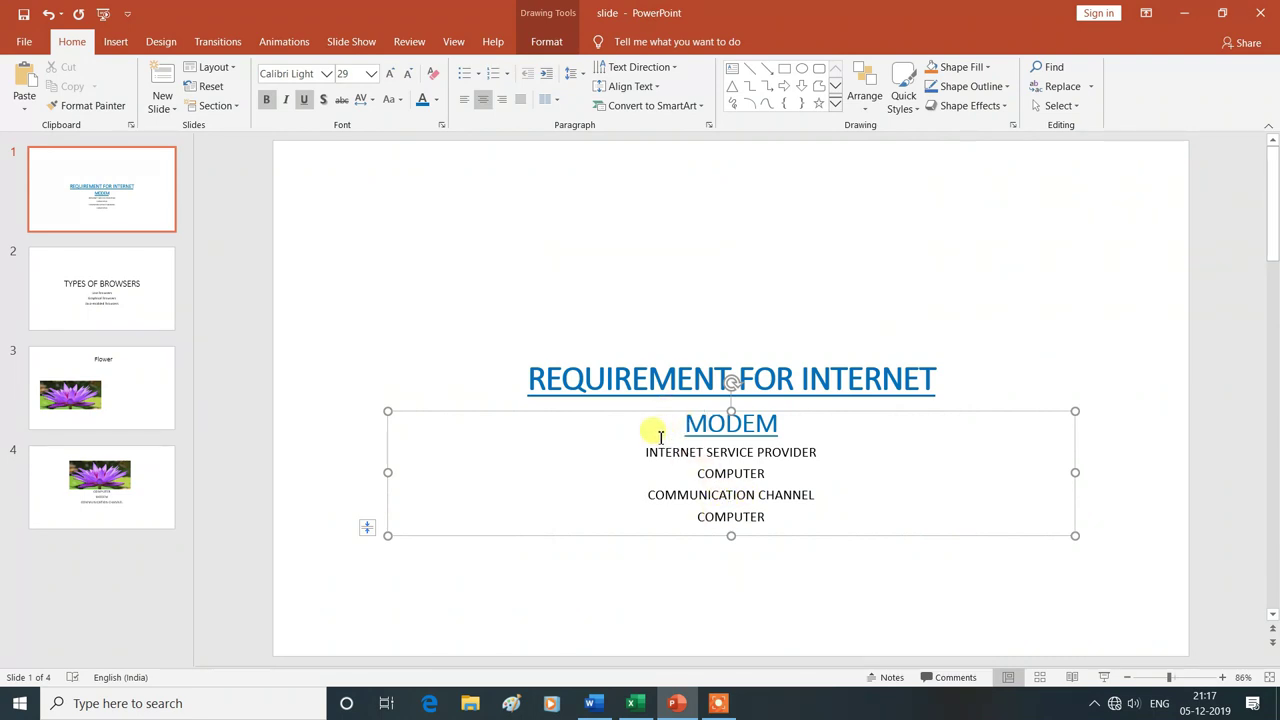
Step: Apply the formatting repeatedly with Format Painter to SERVICE, COMMUNICATION and the final COMPUTER line
left_click(100, 108)
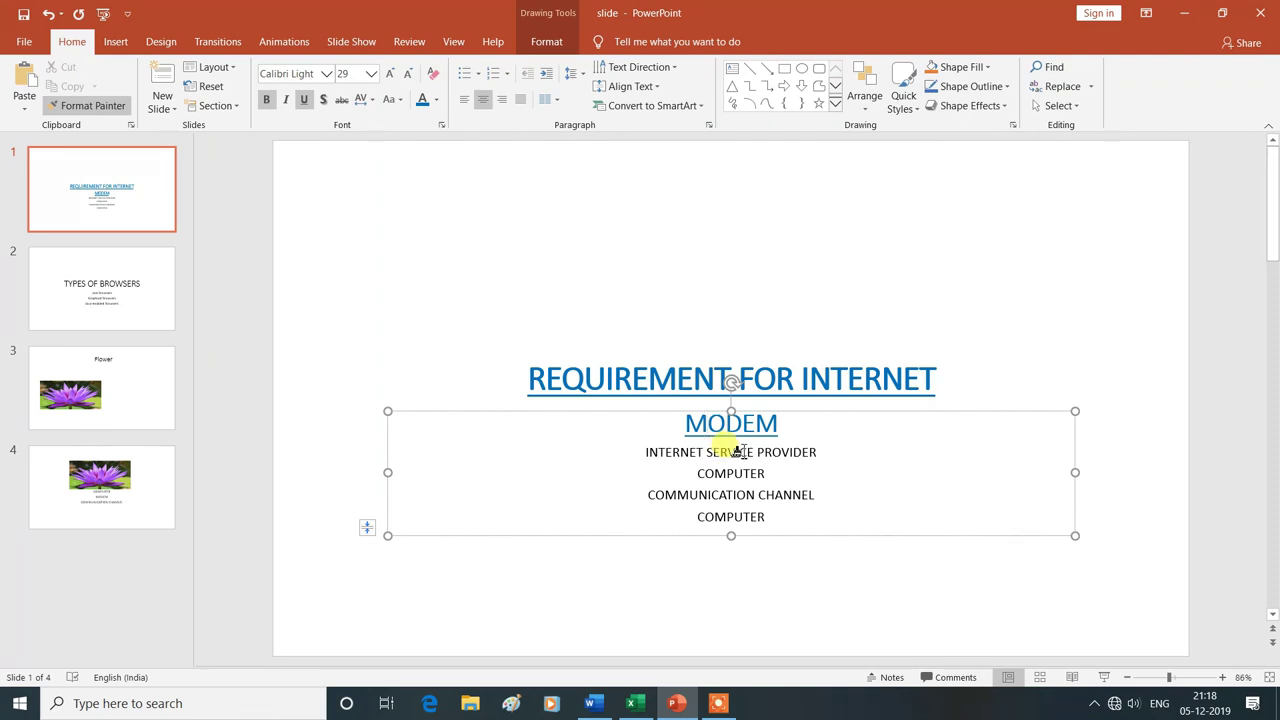
left_click(738, 452)
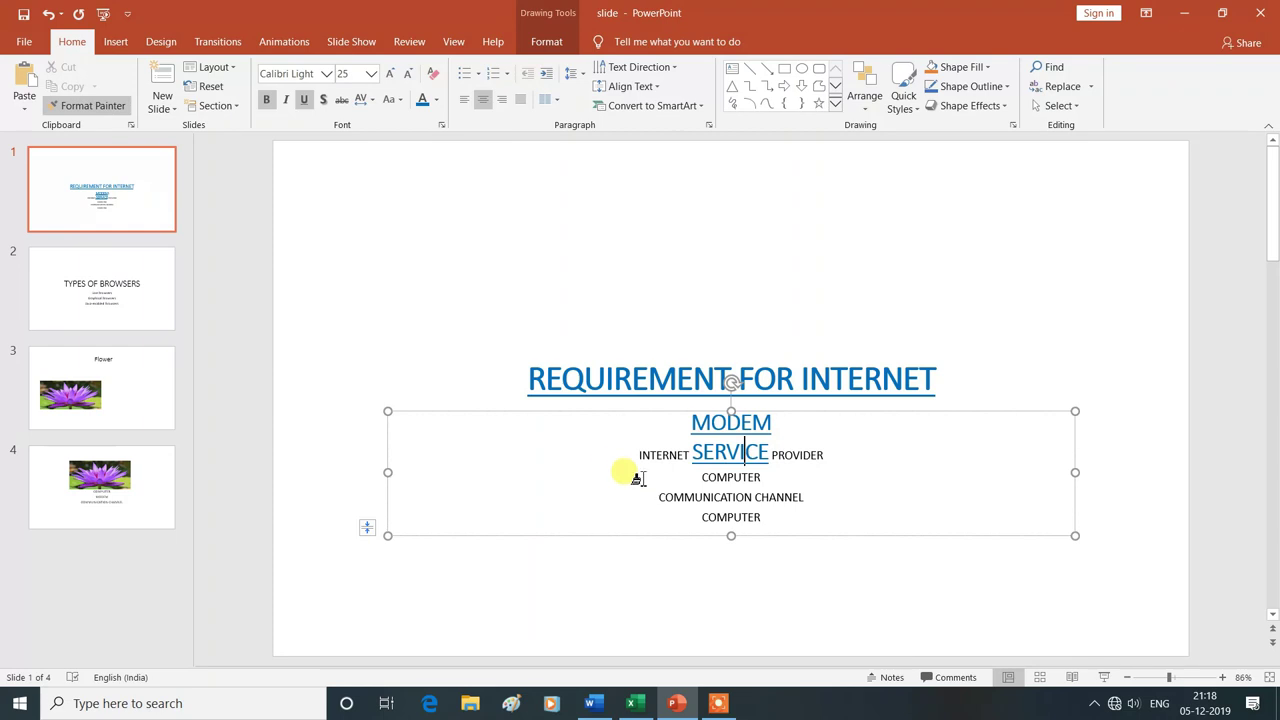
left_click(703, 497)
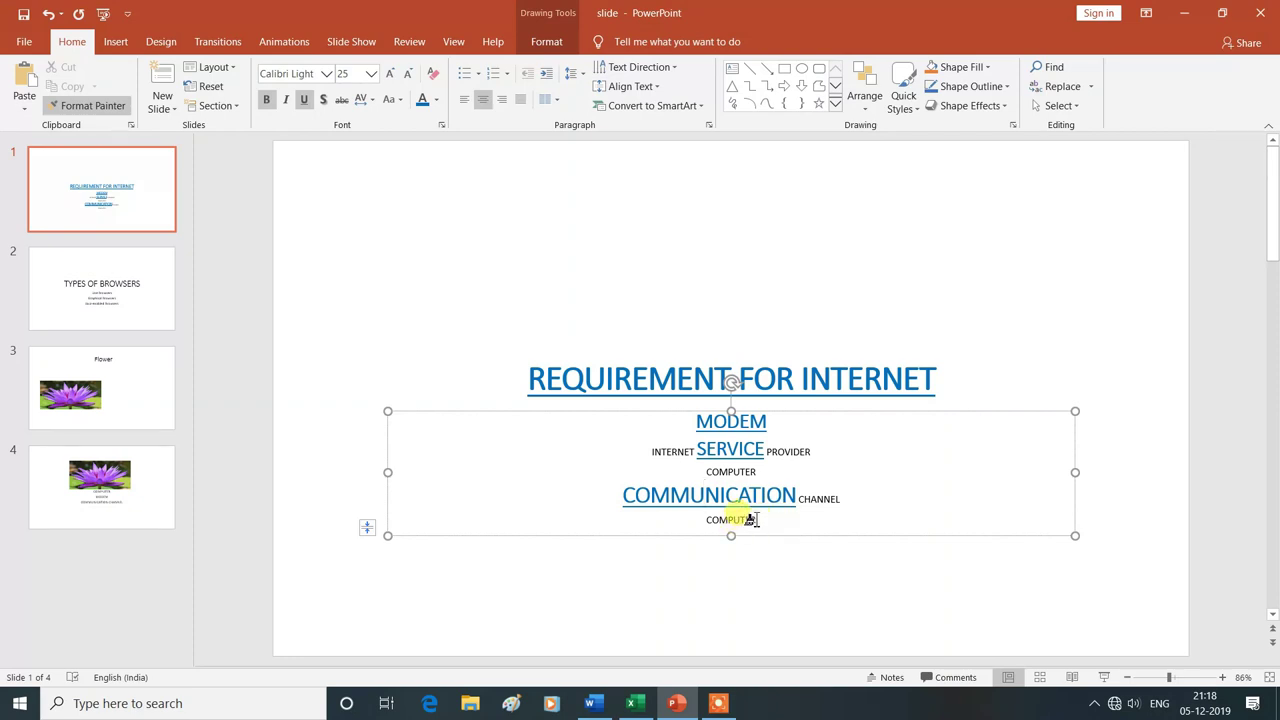
left_click(752, 520)
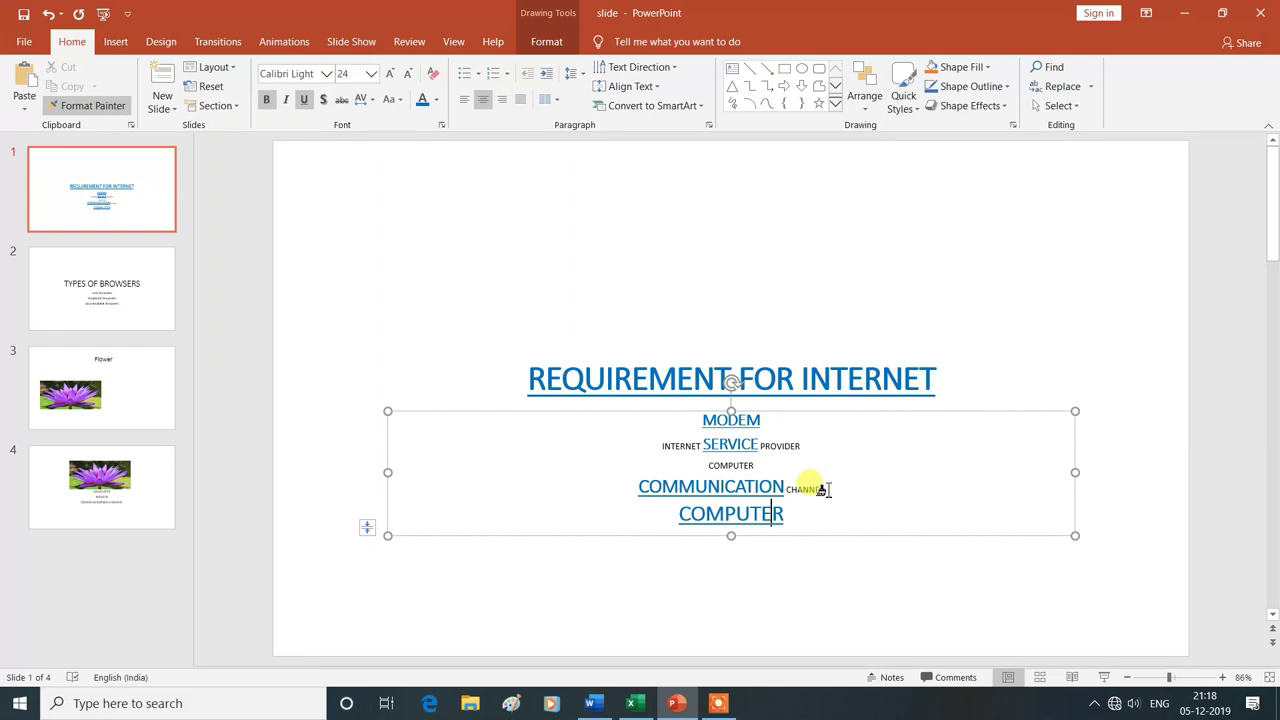
left_click(108, 104)
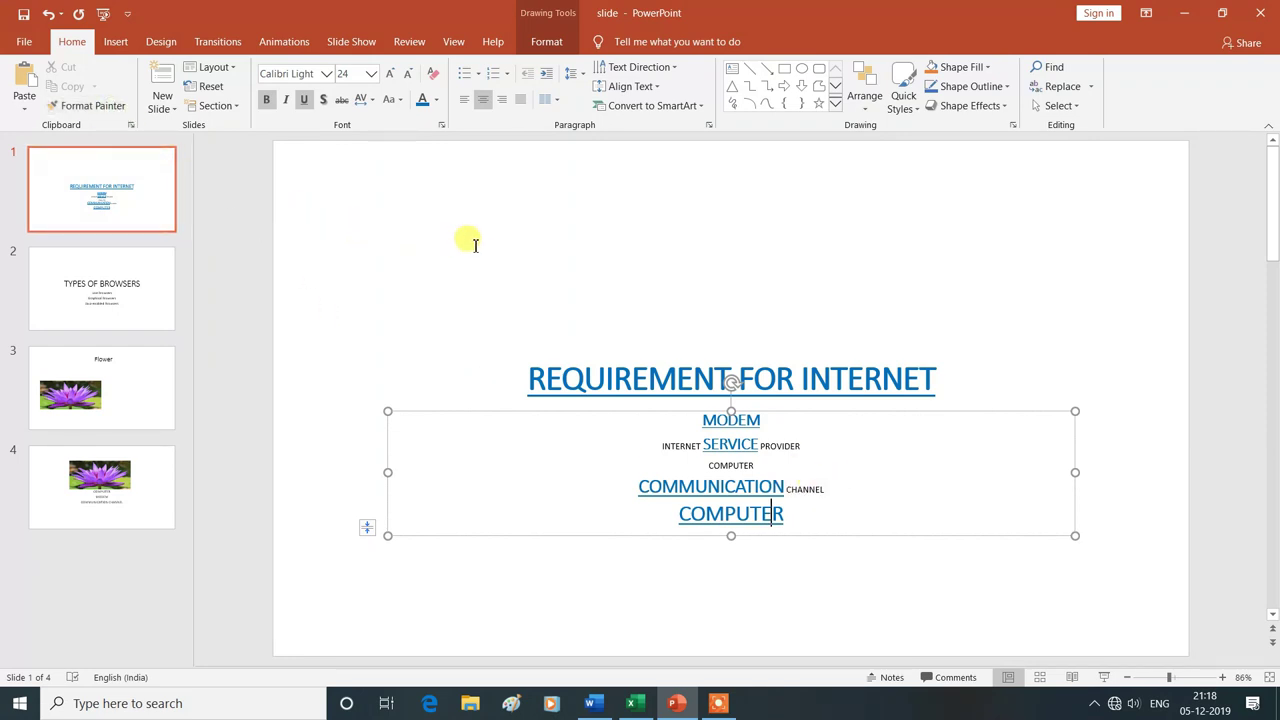